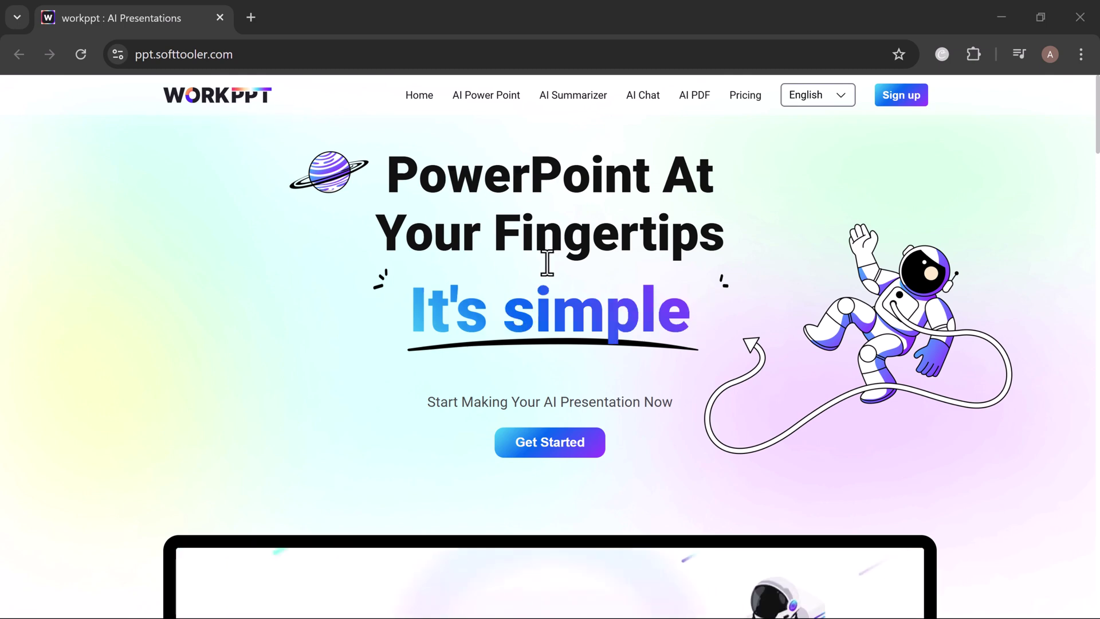
# Step: Scroll down through the WorkPPT AI Slide page to look it over
pyautogui.scroll(-3, 587, 434)
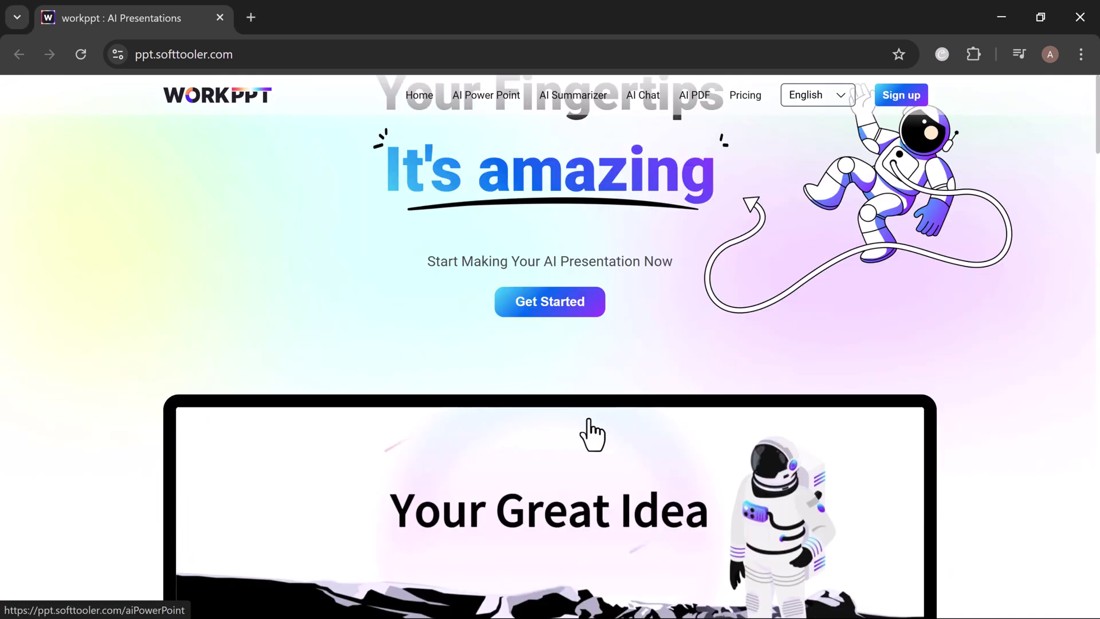
pyautogui.scroll(-5, 589, 434)
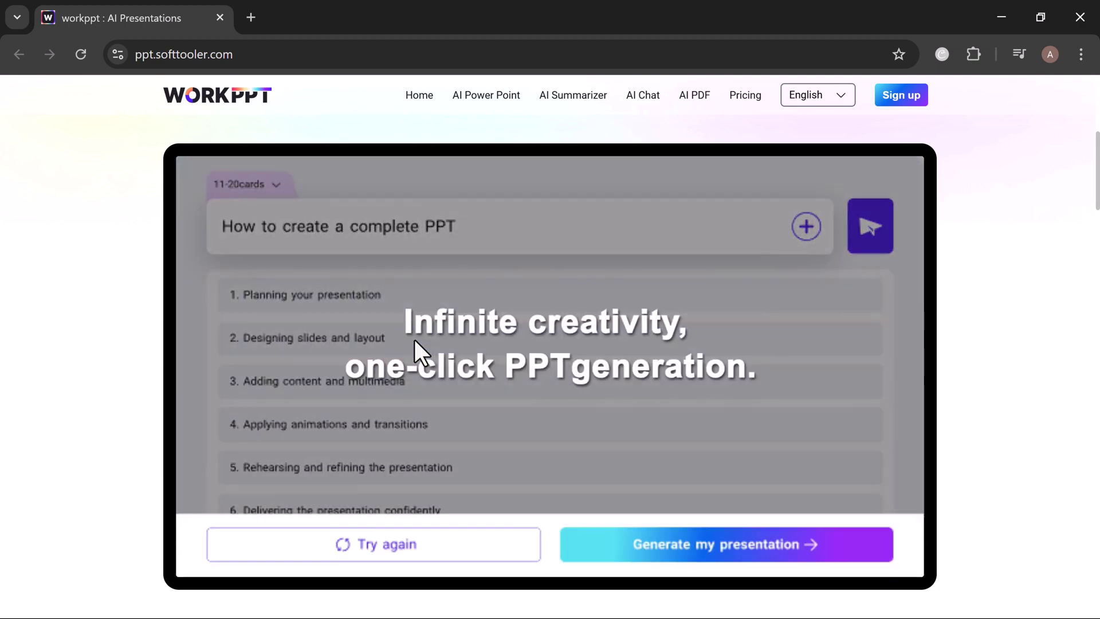
pyautogui.scroll(-8, 414, 339)
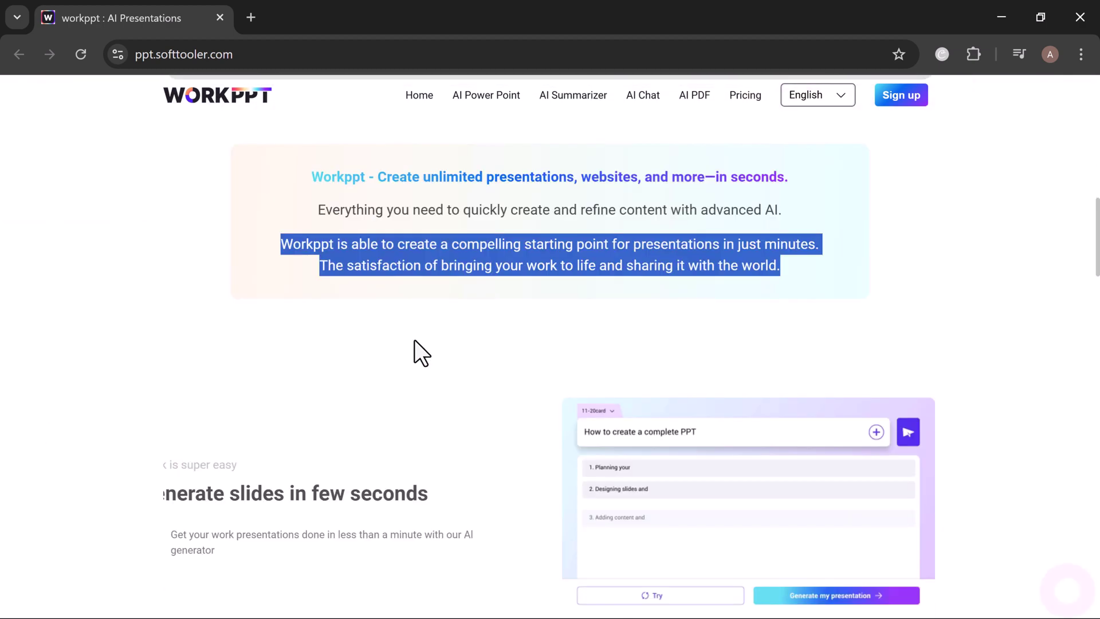
pyautogui.scroll(-3, 414, 339)
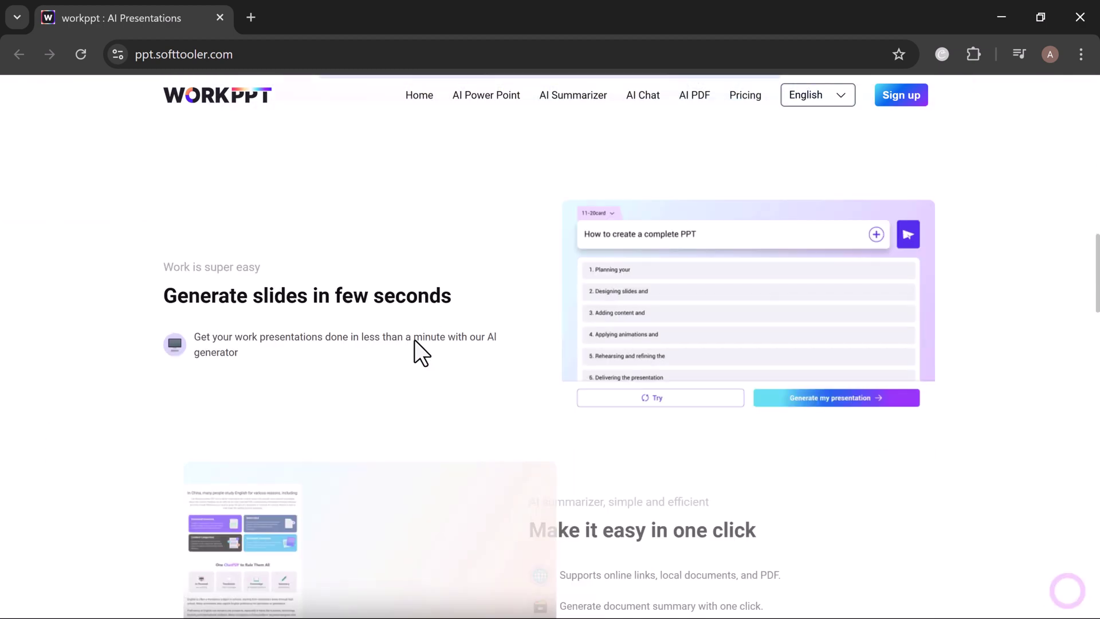
pyautogui.scroll(-3, 414, 339)
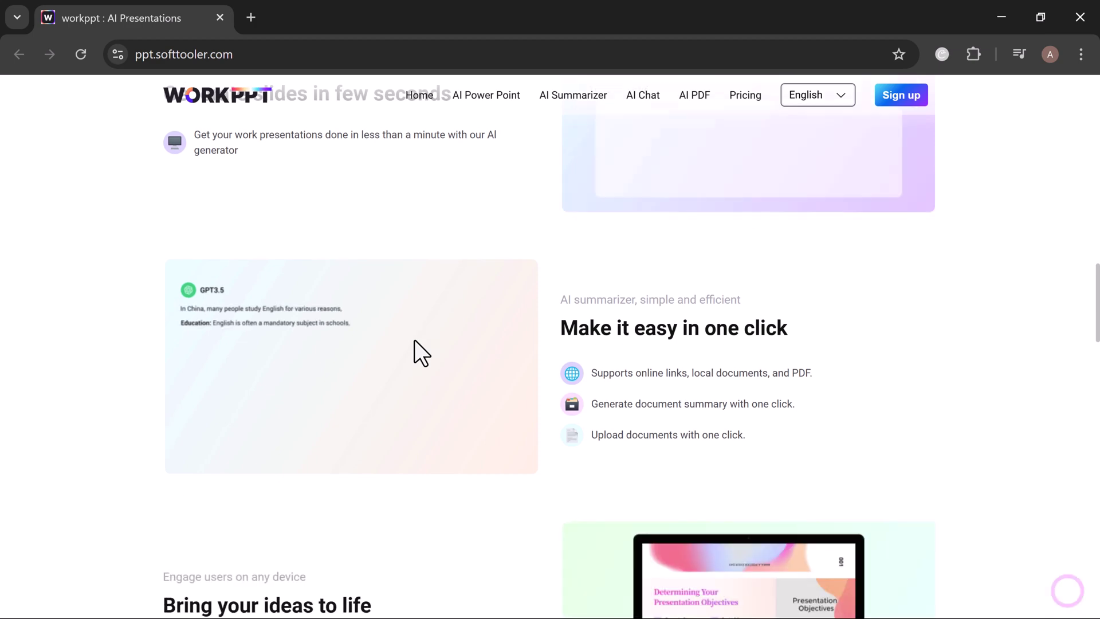
pyautogui.scroll(-3, 414, 339)
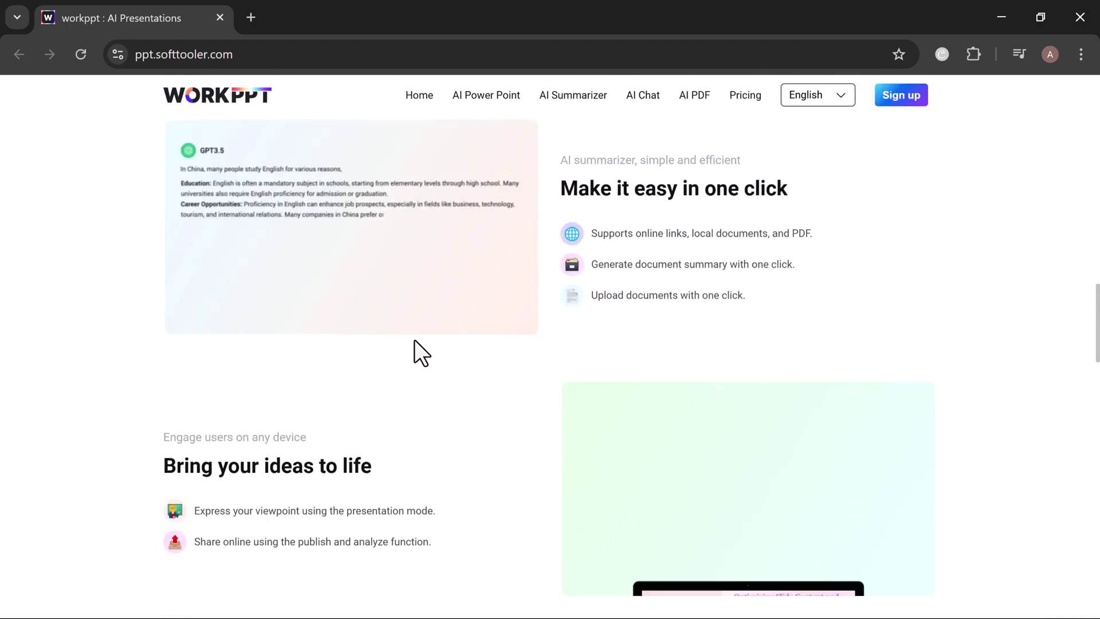
pyautogui.scroll(-2, 415, 339)
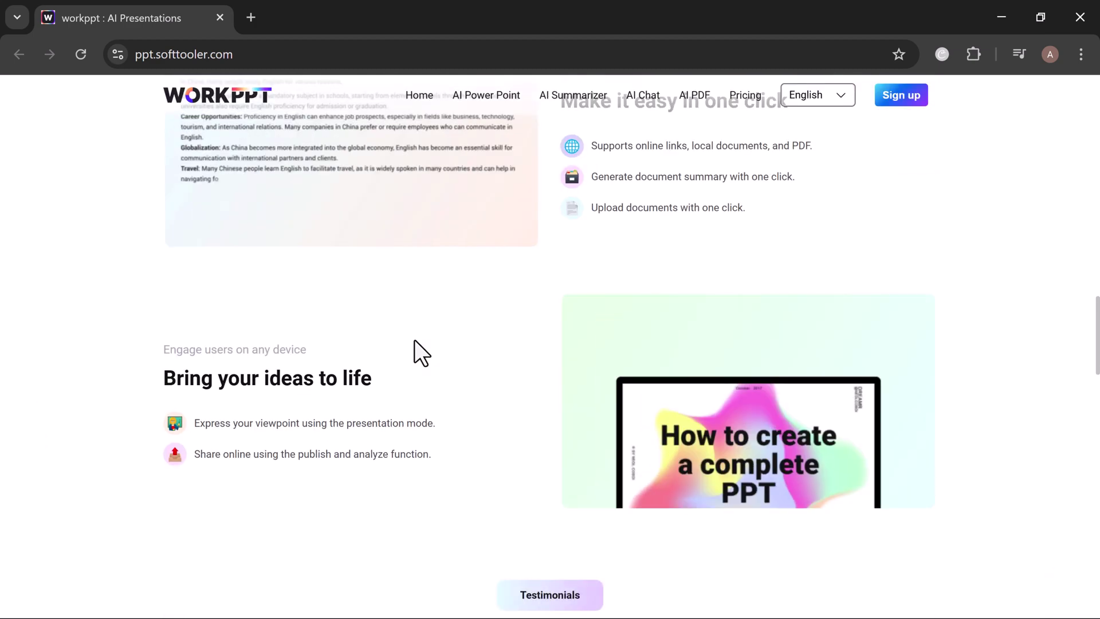
pyautogui.scroll(-5, 414, 339)
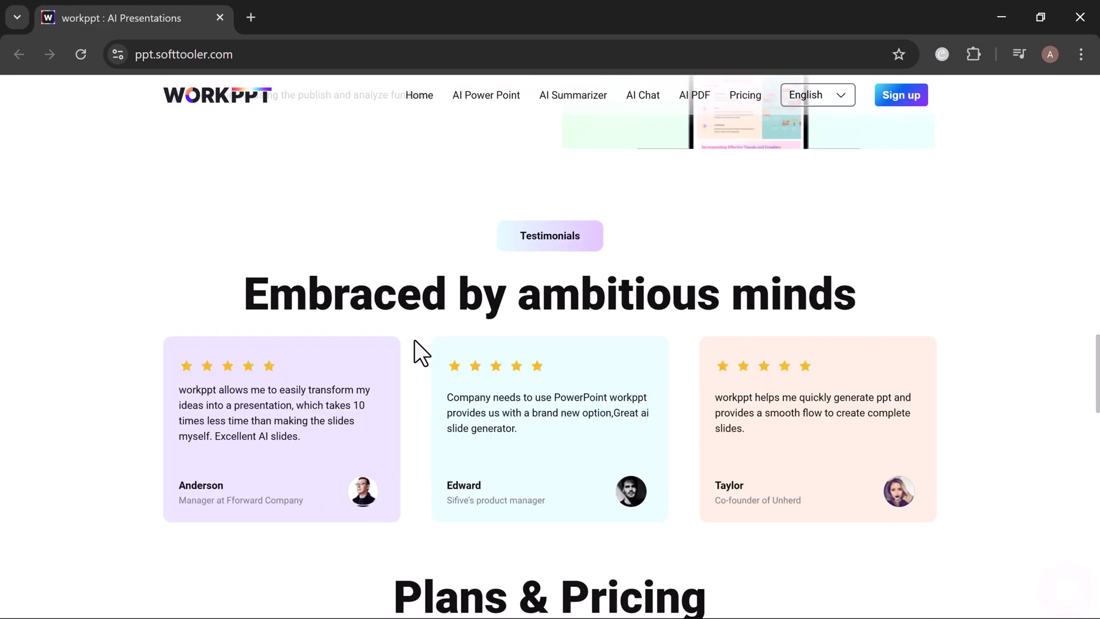
pyautogui.scroll(-6, 415, 340)
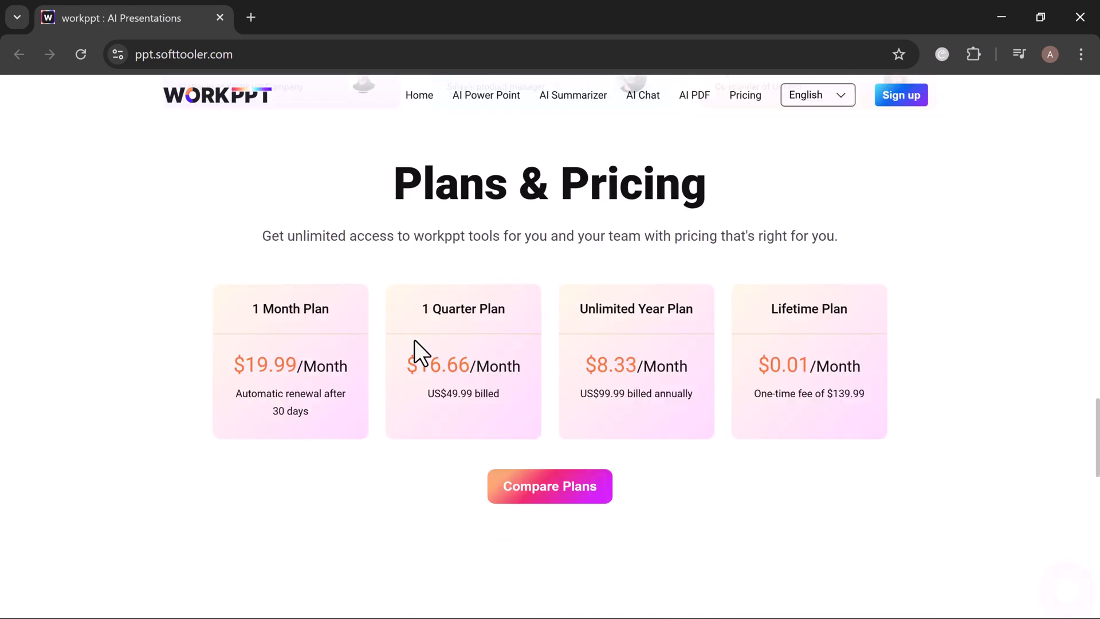
pyautogui.scroll(-4, 415, 339)
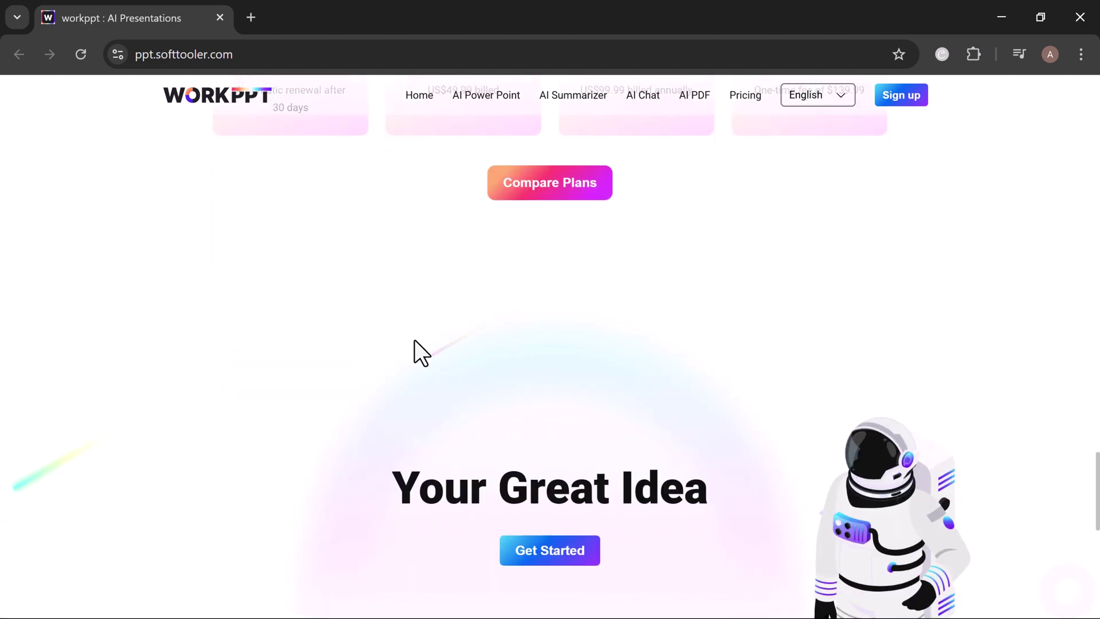
pyautogui.scroll(-3, 415, 339)
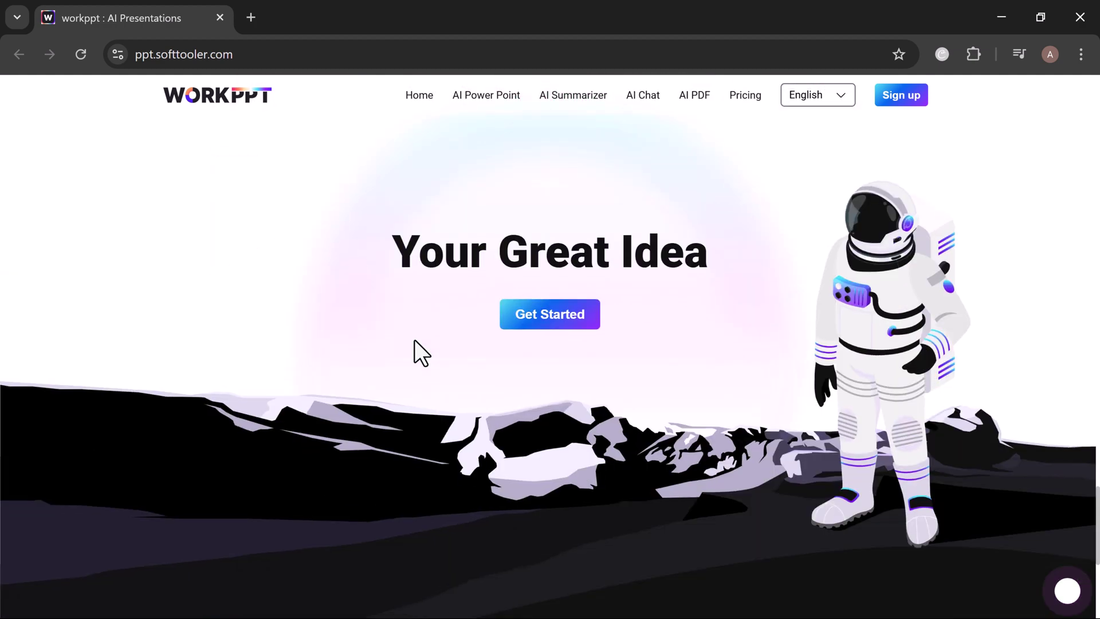
pyautogui.scroll(-5, 414, 339)
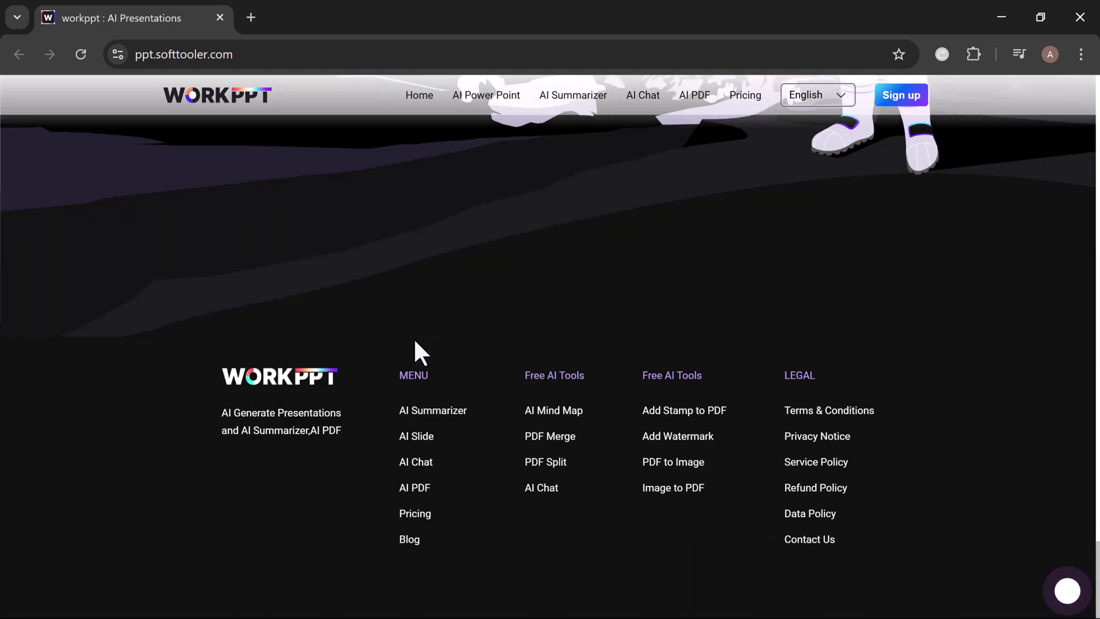
pyautogui.scroll(3, 414, 337)
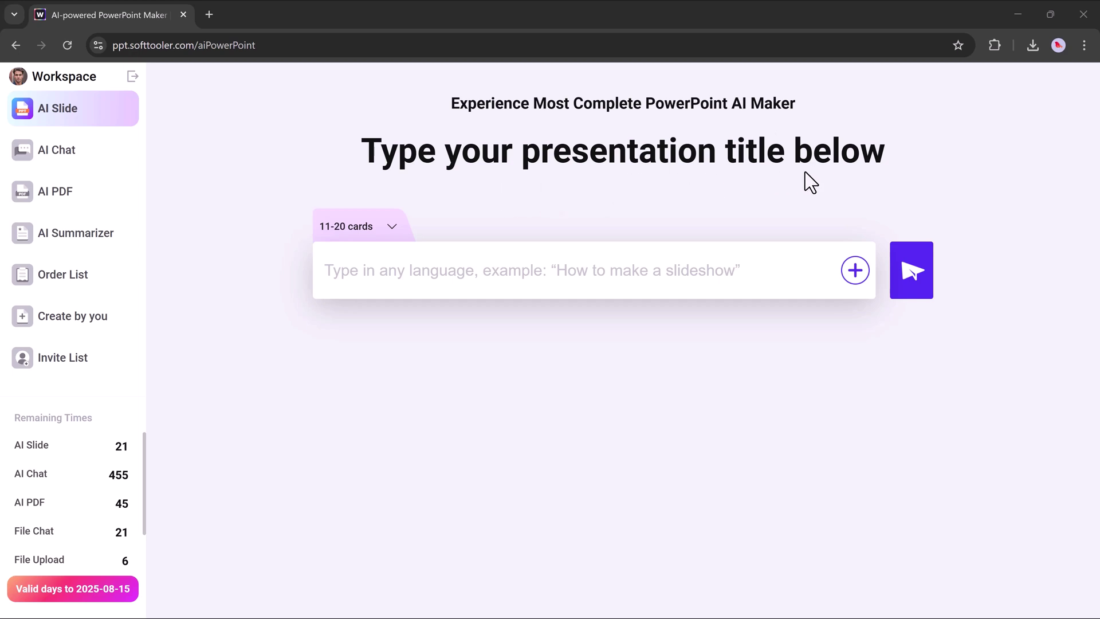
# Step: Reveal the FILE TO PPT upload panel from the title field, then close it
pyautogui.click(440, 267)
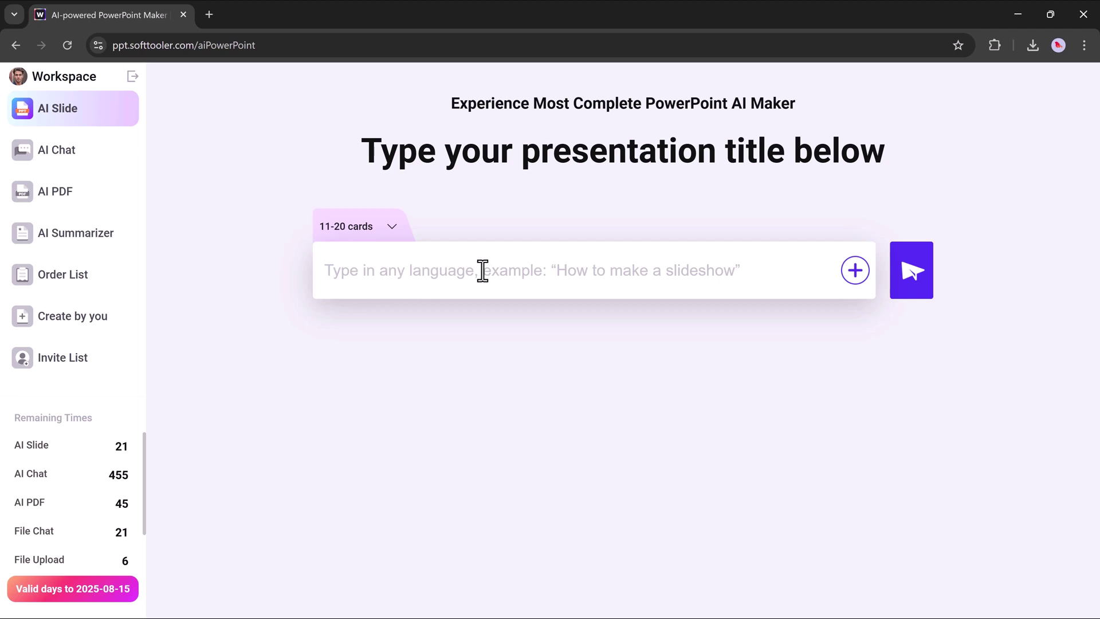
pyautogui.click(855, 273)
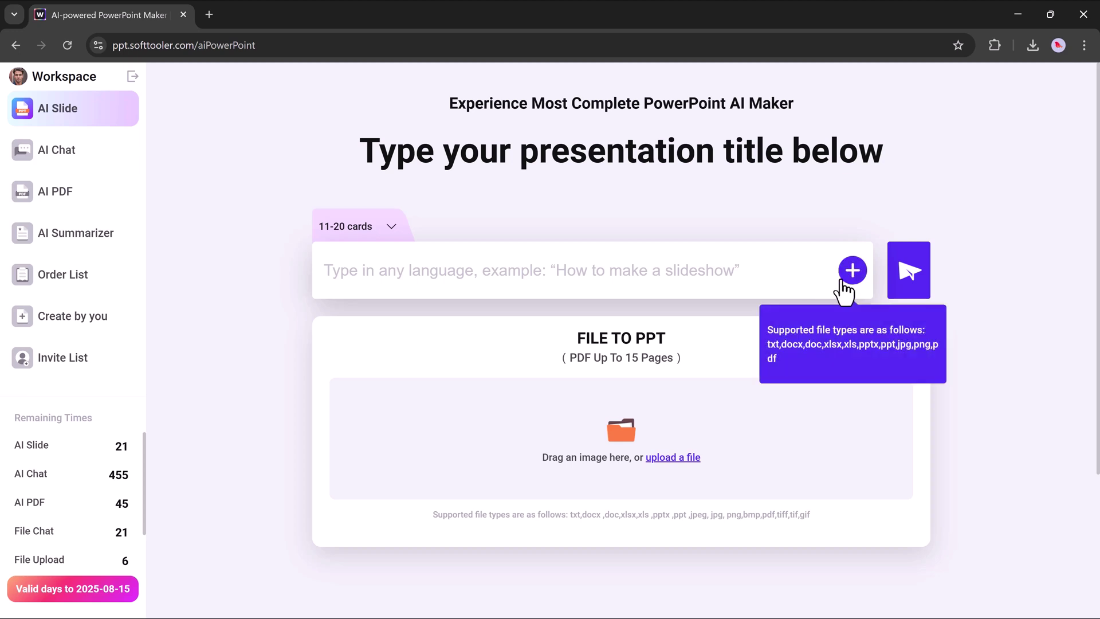
pyautogui.click(904, 334)
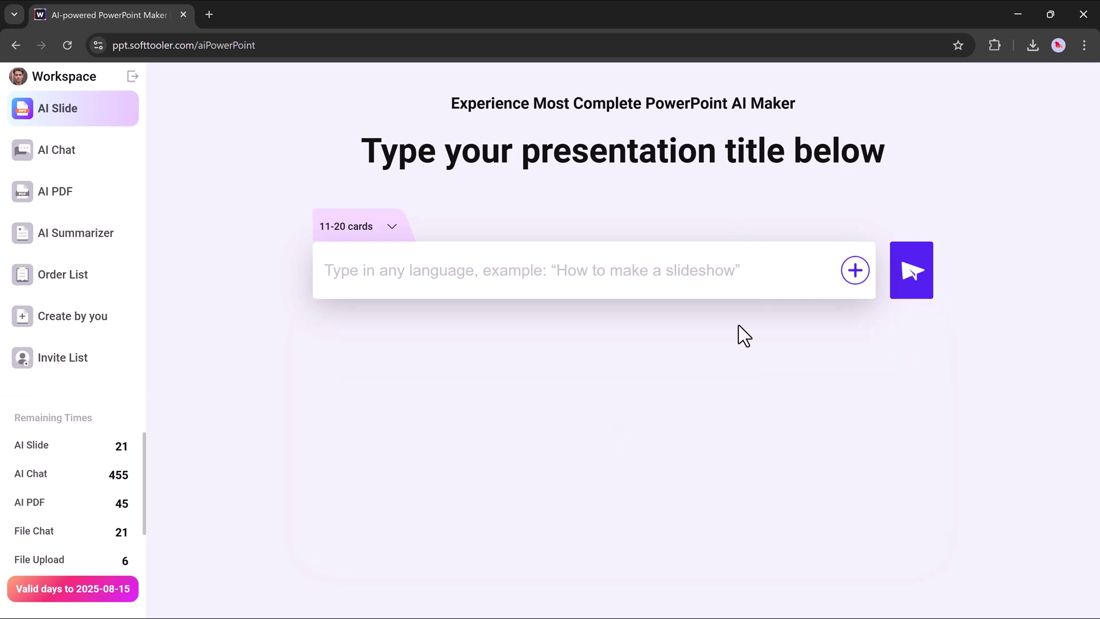
# Step: Visit AI Chat, AI PDF, AI Summarizer, Order List and Create by you, then copy the invite link
pyautogui.click(63, 154)
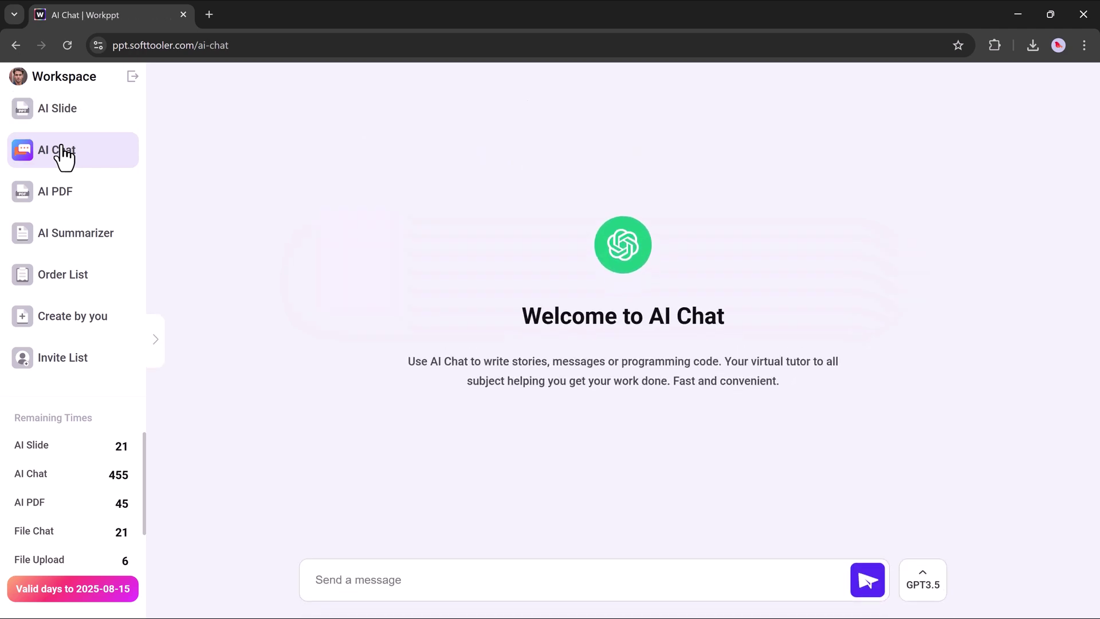
pyautogui.click(65, 205)
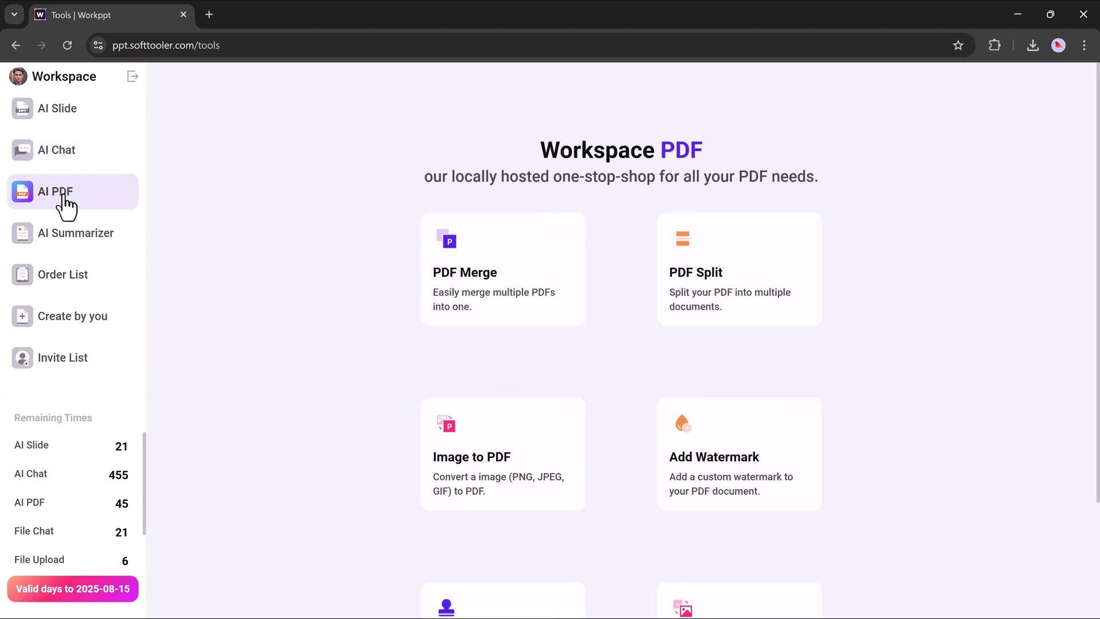
pyautogui.click(66, 244)
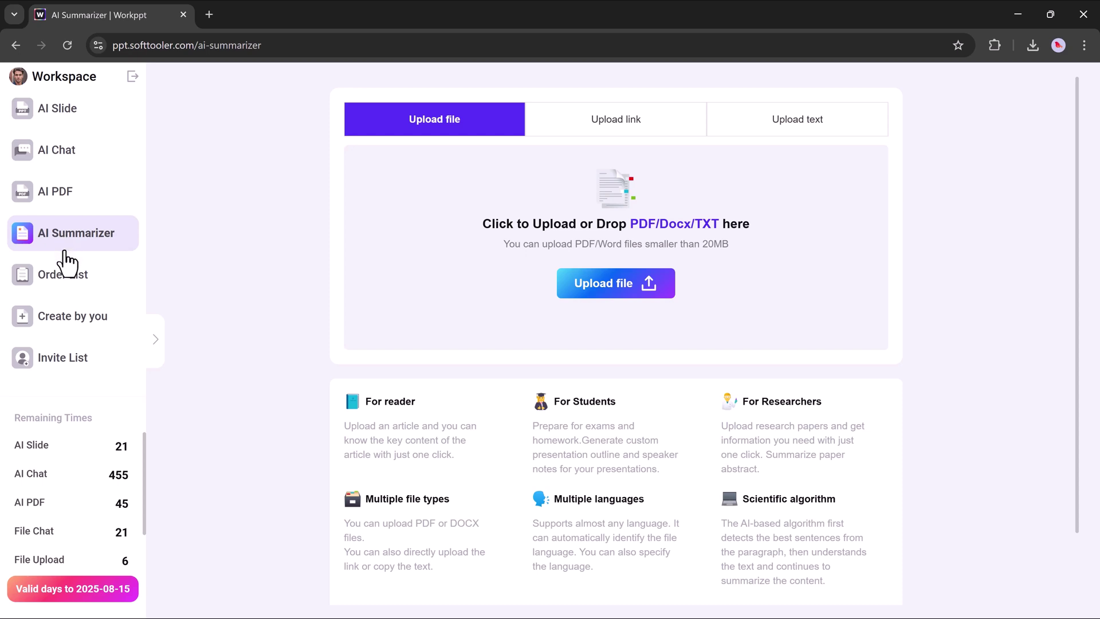
pyautogui.click(65, 293)
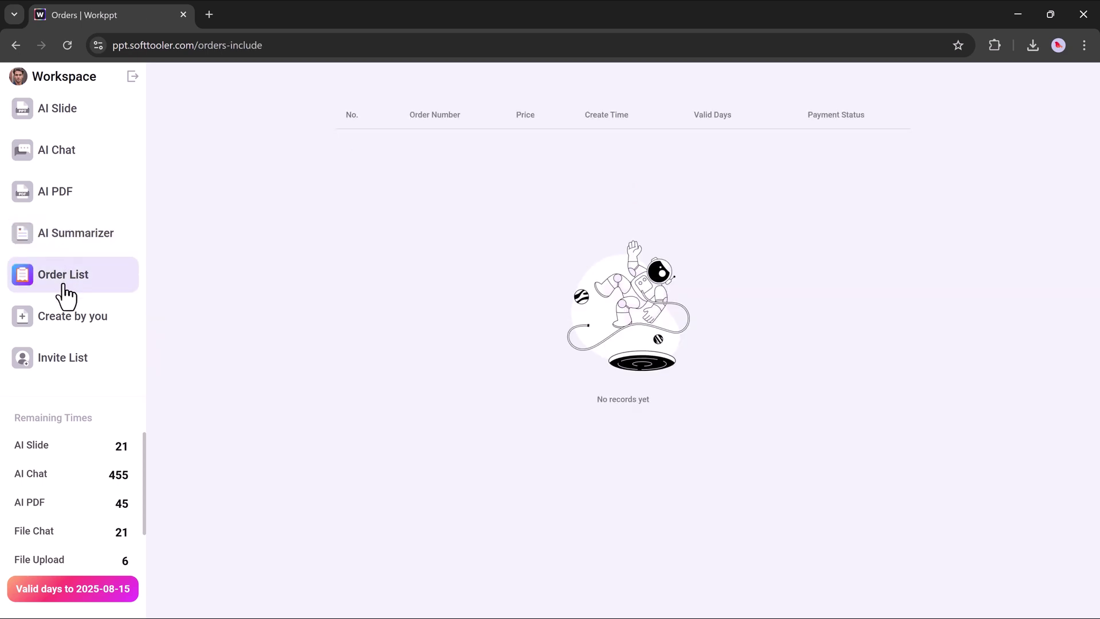
pyautogui.click(59, 331)
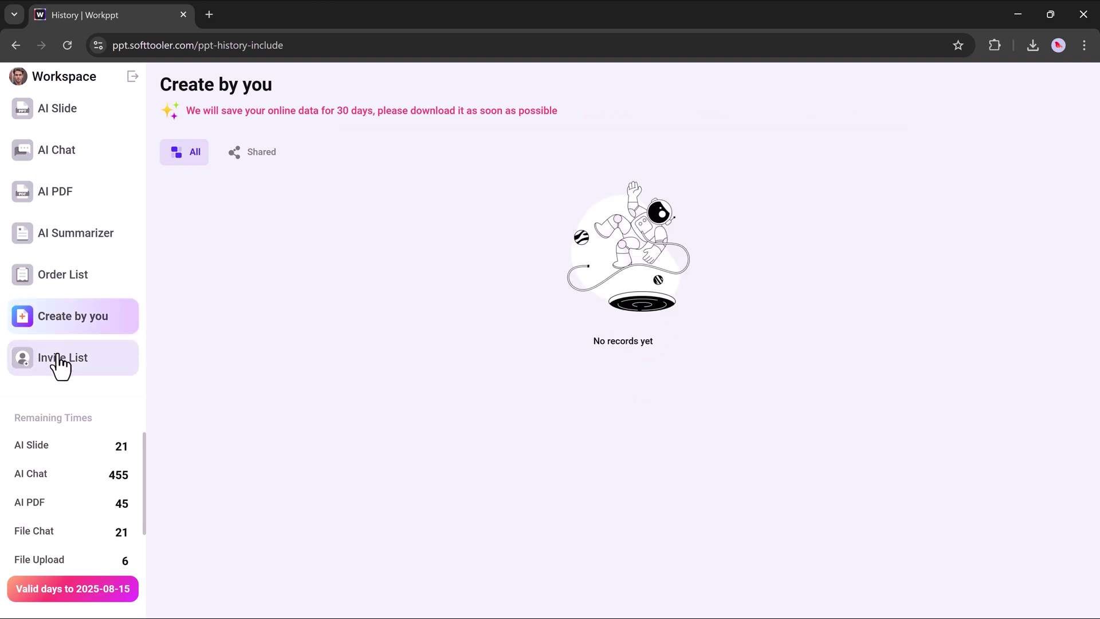
pyautogui.click(59, 358)
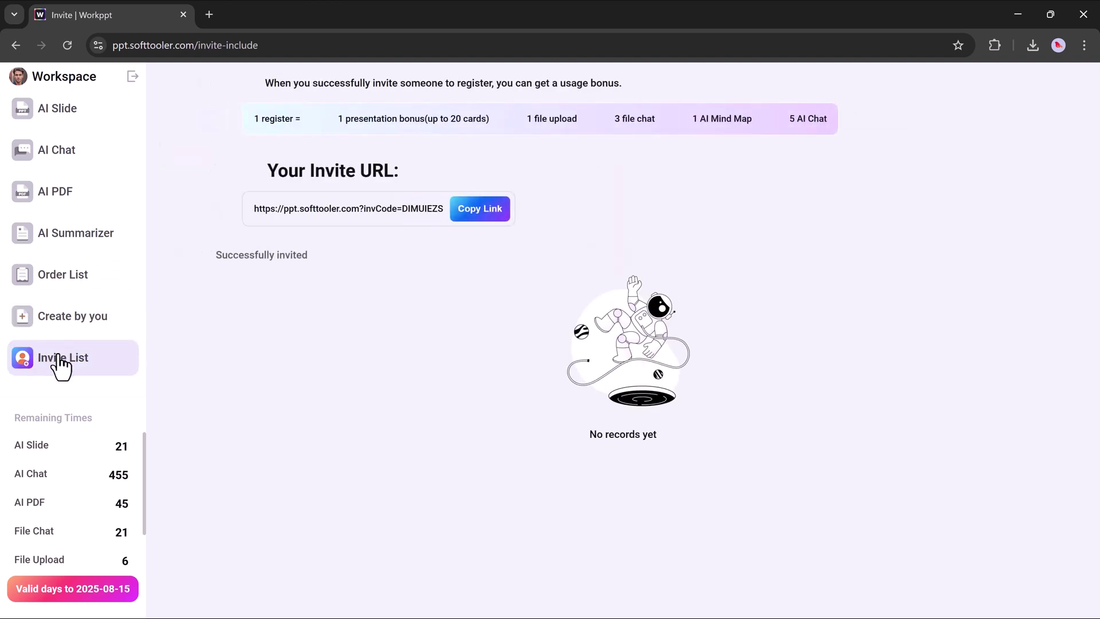
pyautogui.click(475, 221)
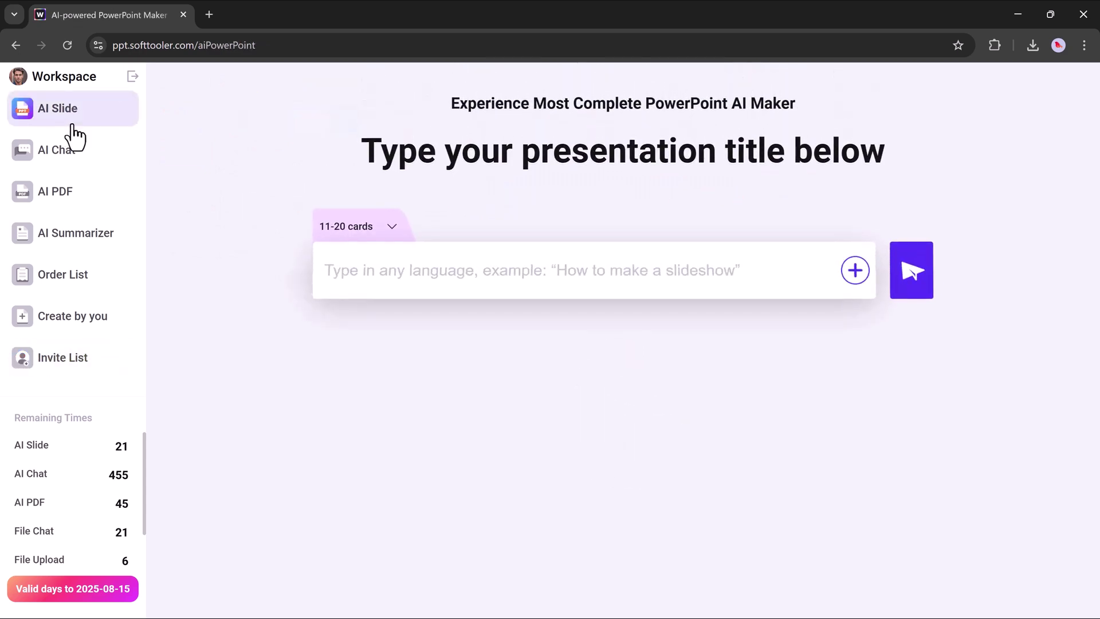
# Step: Enter 'Social Media Strategy' as the title, choose 01-10 cards, and generate the outline
pyautogui.click(468, 269)
pyautogui.hotkey('ctrl', 'v')
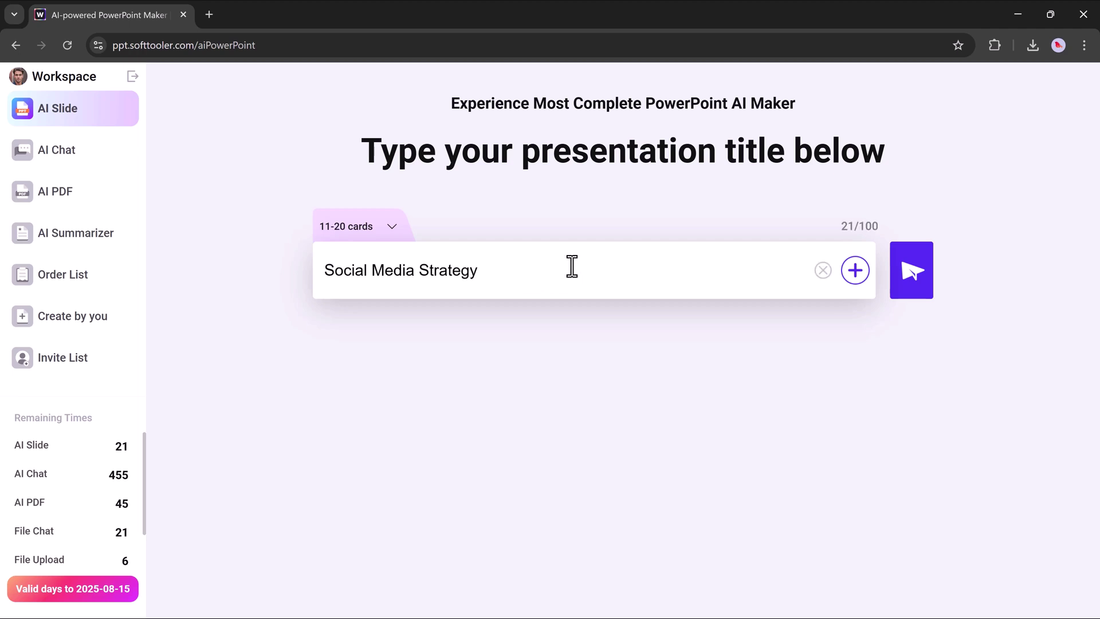
pyautogui.click(377, 230)
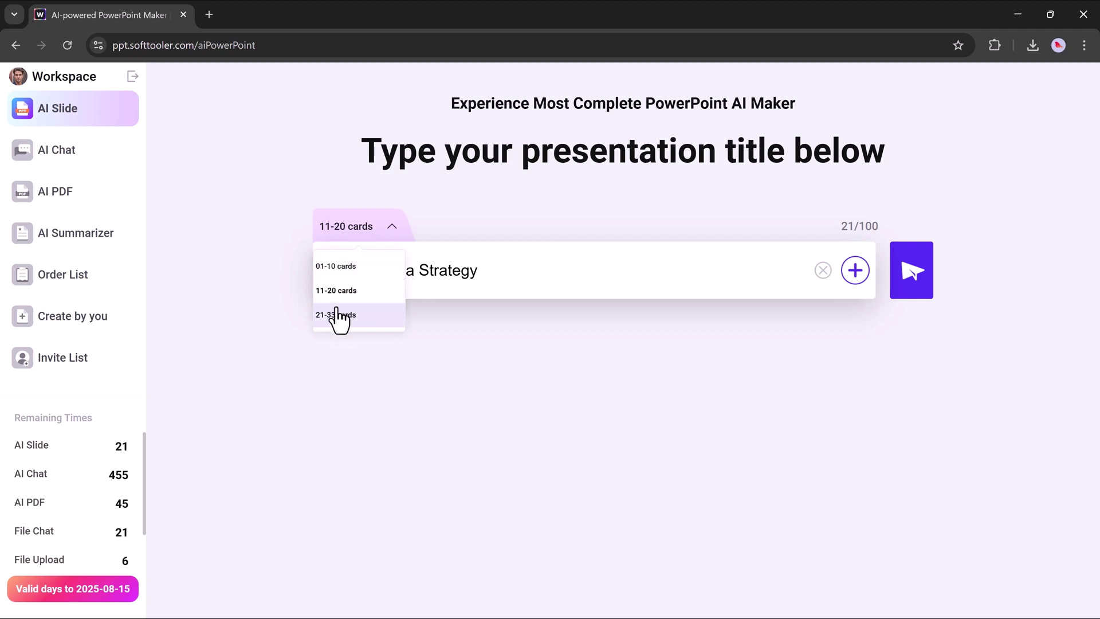
pyautogui.click(335, 266)
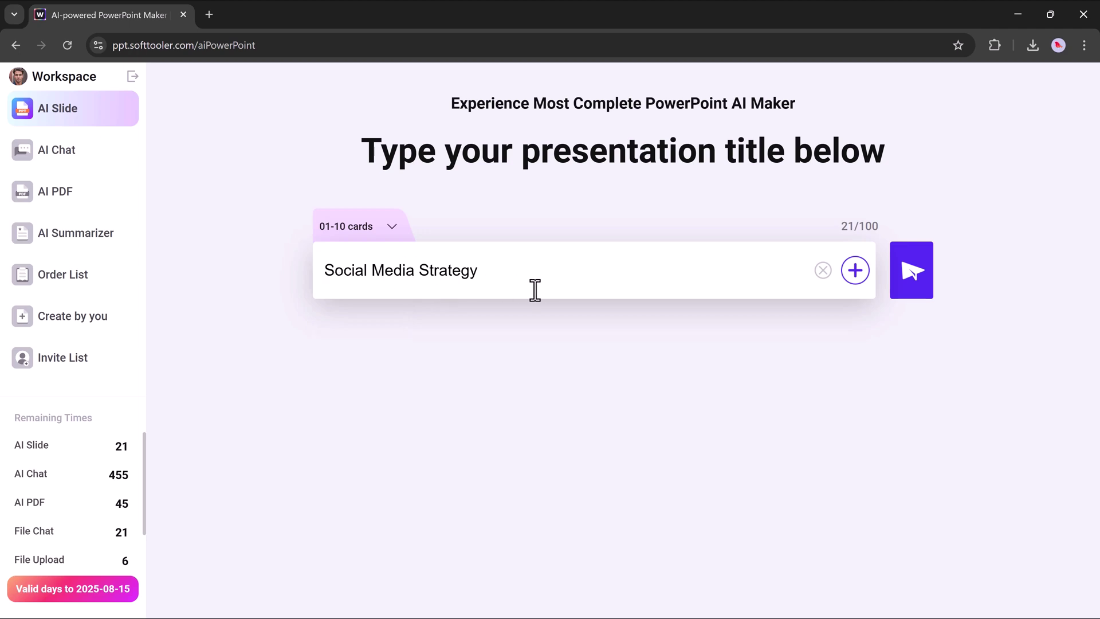
pyautogui.click(912, 281)
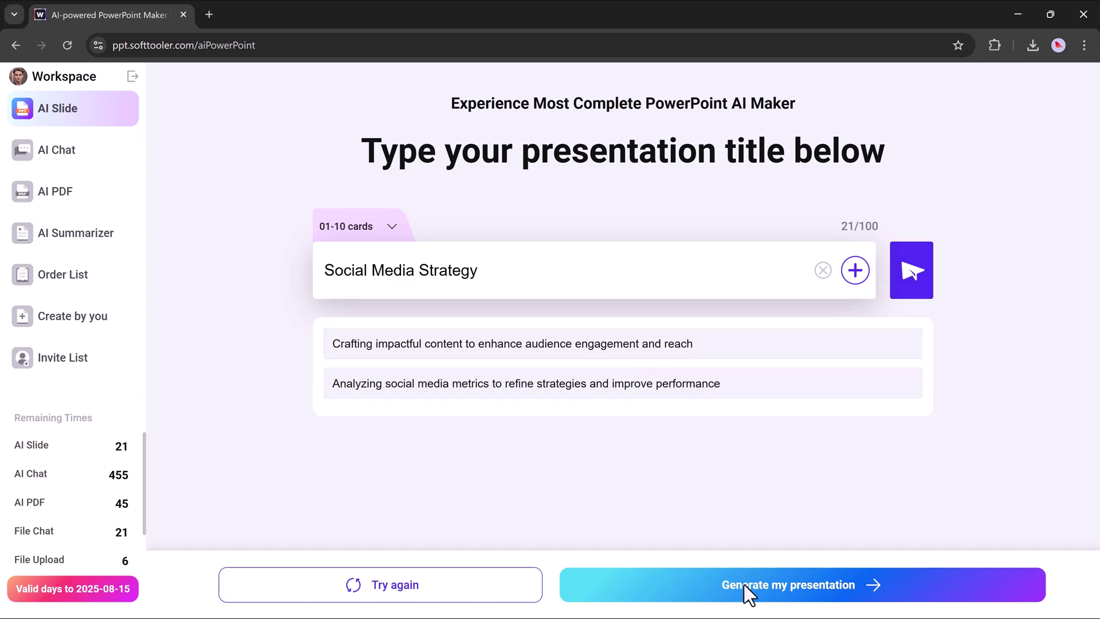
# Step: Proceed from the outline and browse the All, Multi-purpose, Business, Marketing and Technology template categories
pyautogui.click(793, 598)
pyautogui.scroll(-5, 761, 449)
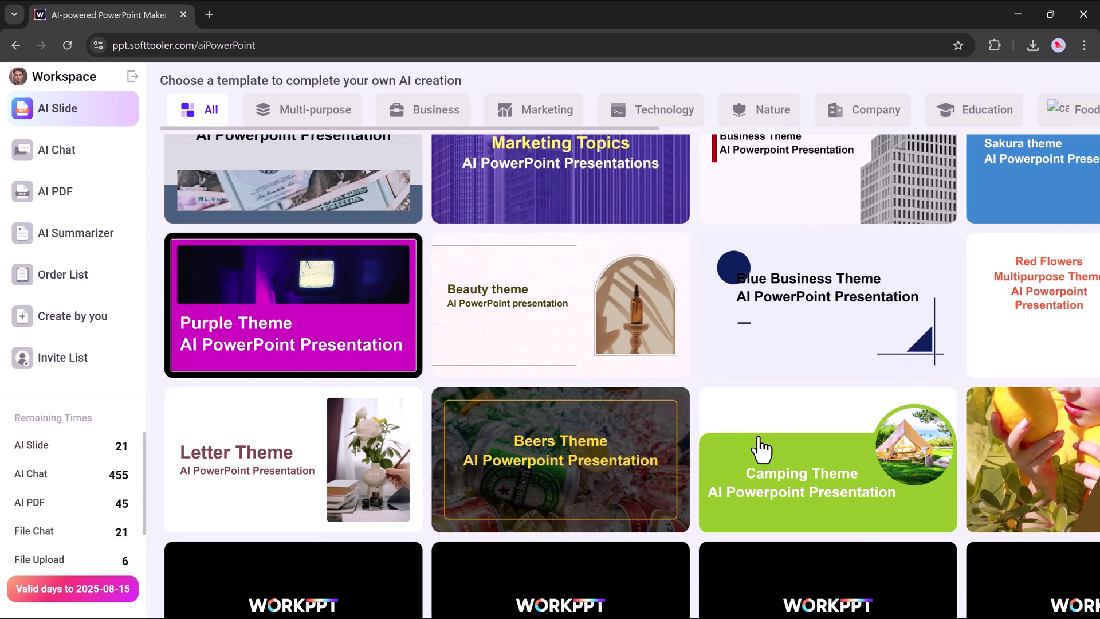
pyautogui.scroll(-15, 761, 449)
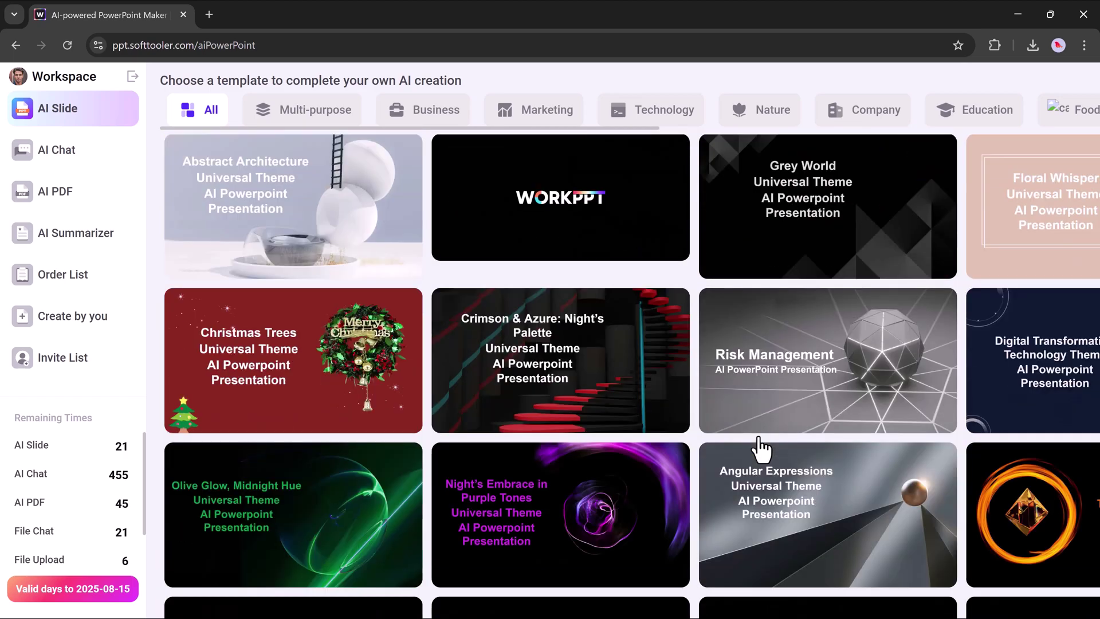
pyautogui.scroll(-10, 761, 449)
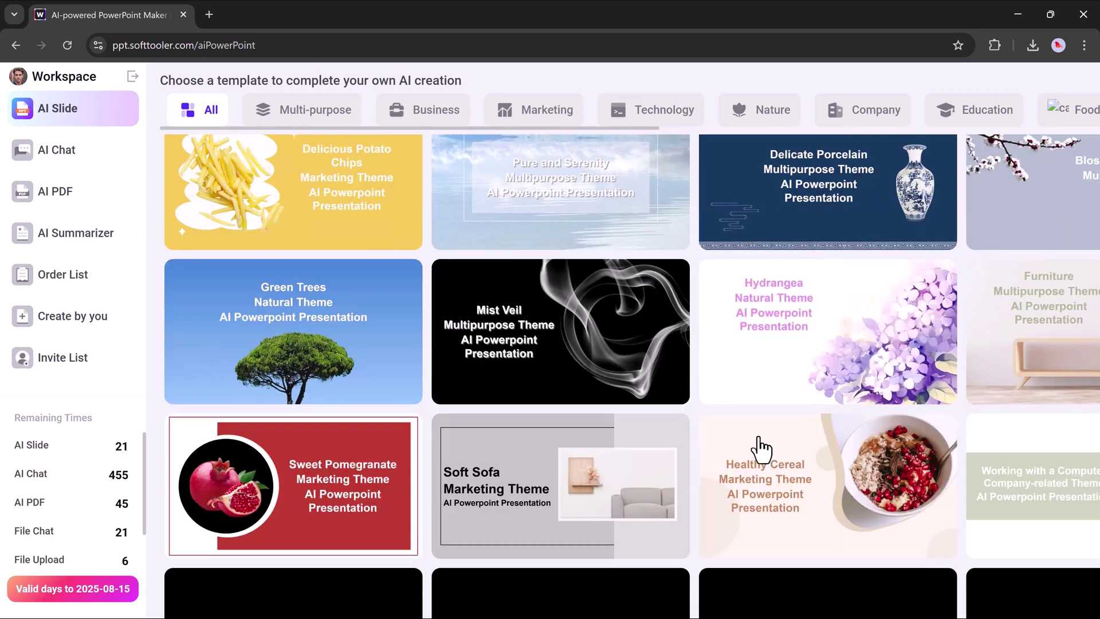
pyautogui.scroll(-9, 759, 441)
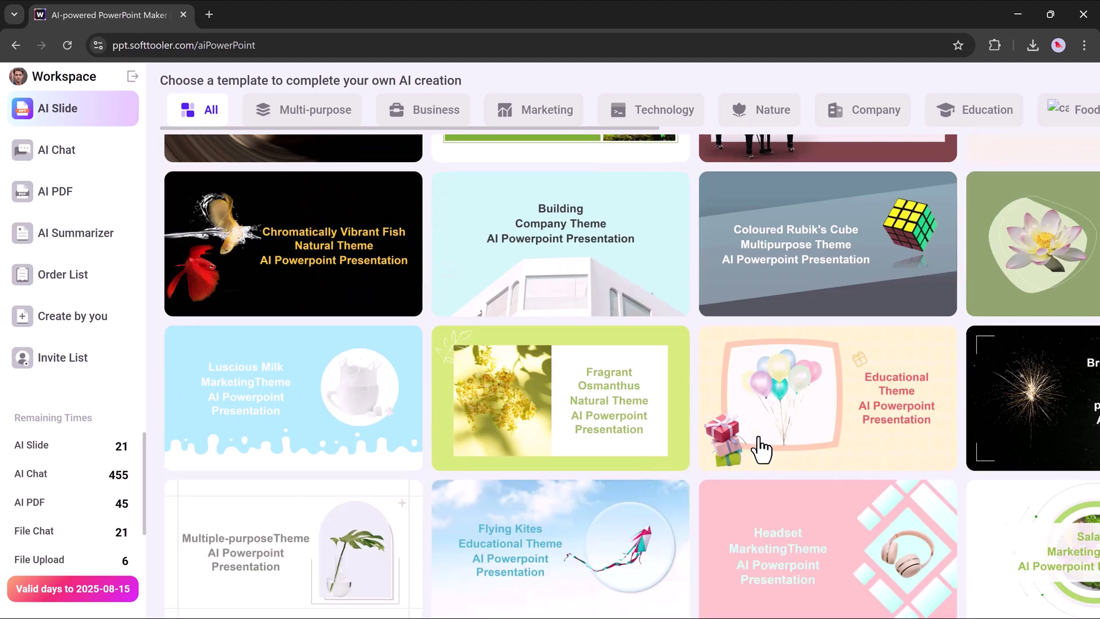
pyautogui.click(216, 112)
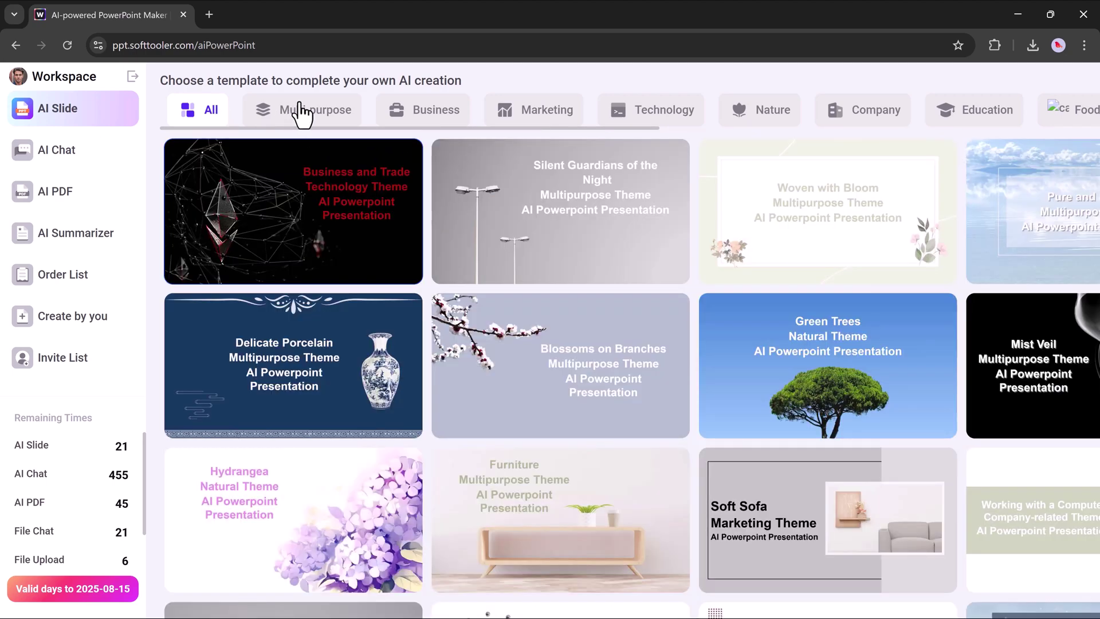
pyautogui.click(332, 113)
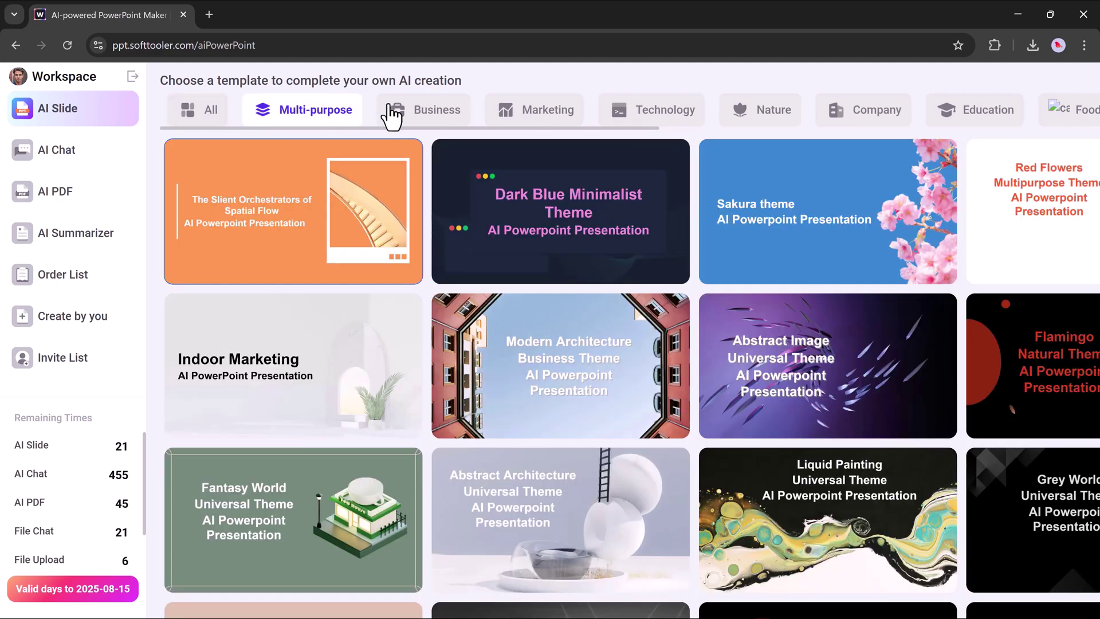
pyautogui.click(421, 118)
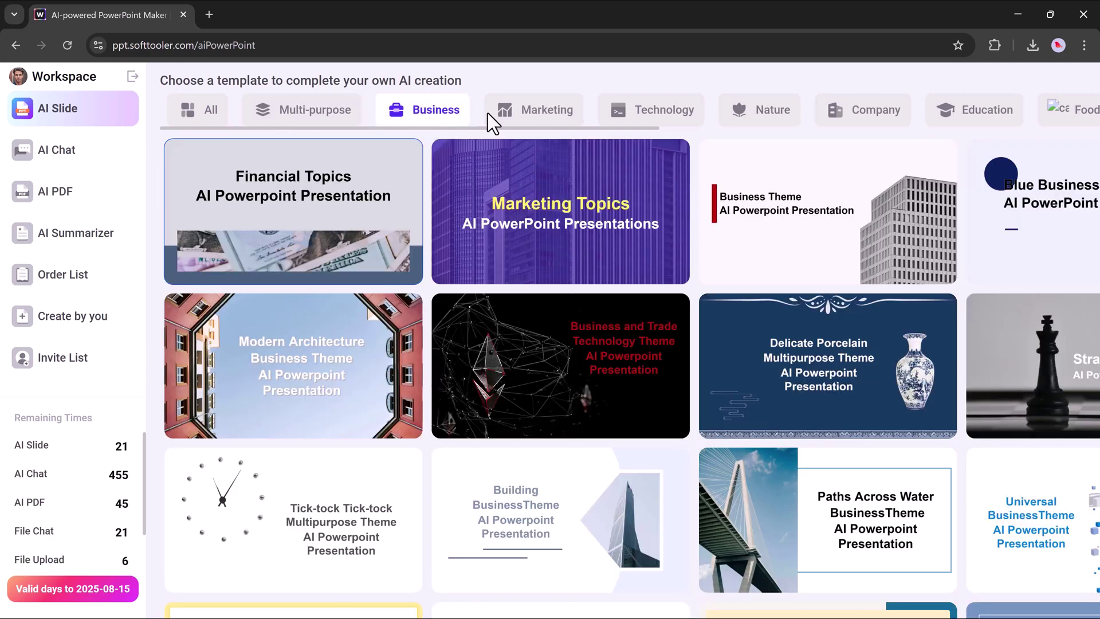
pyautogui.click(537, 114)
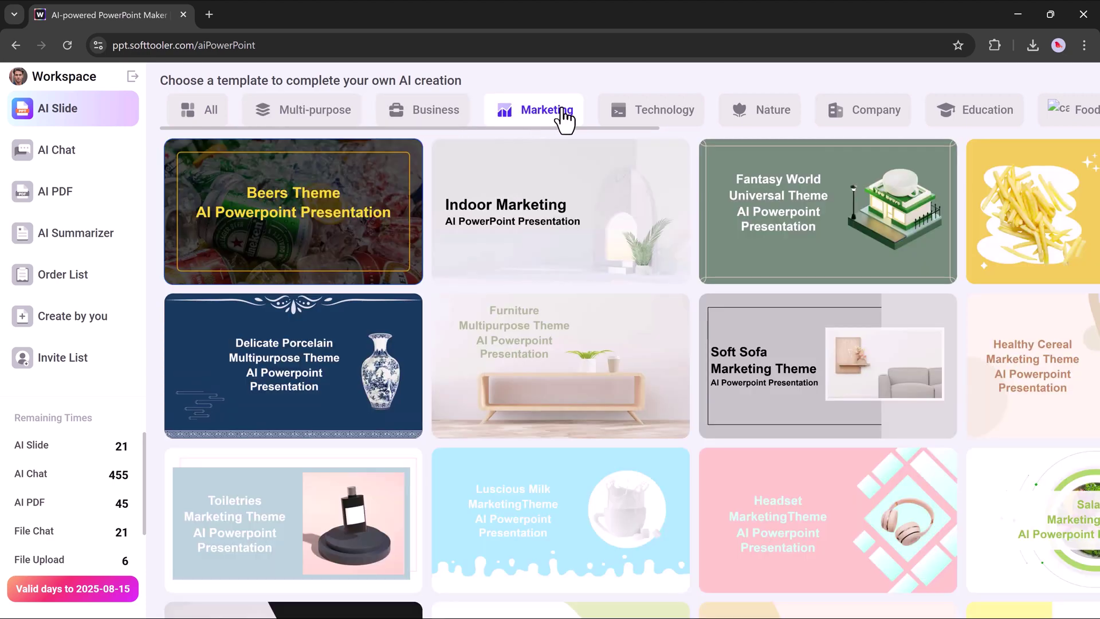
pyautogui.click(647, 114)
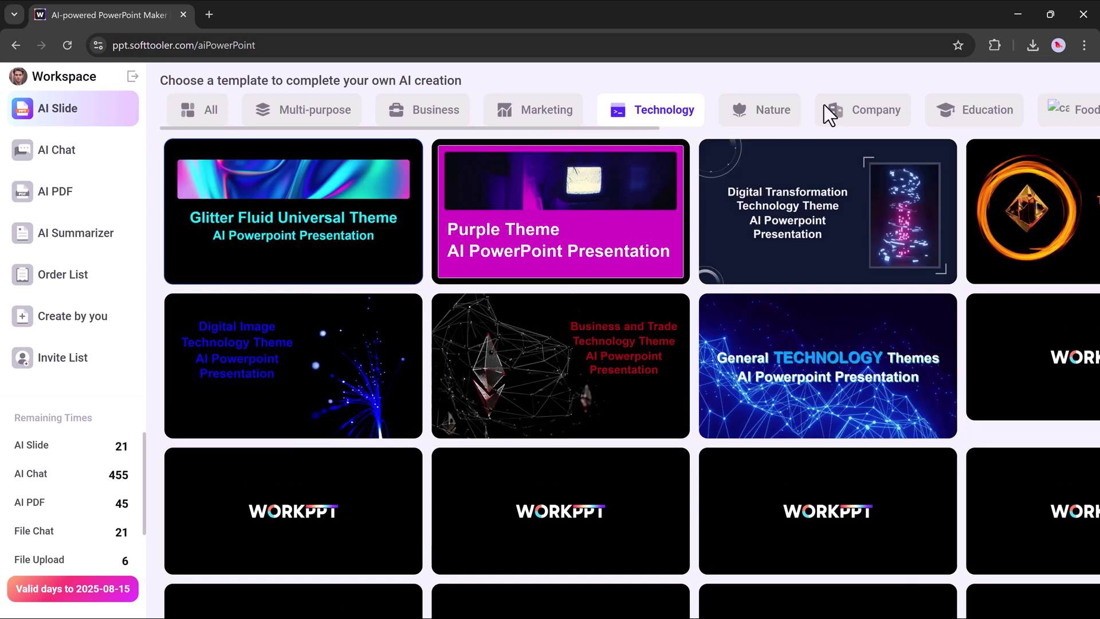
# Step: Preview a template's slides, then build the deck on the Christmas Magic template
pyautogui.click(579, 233)
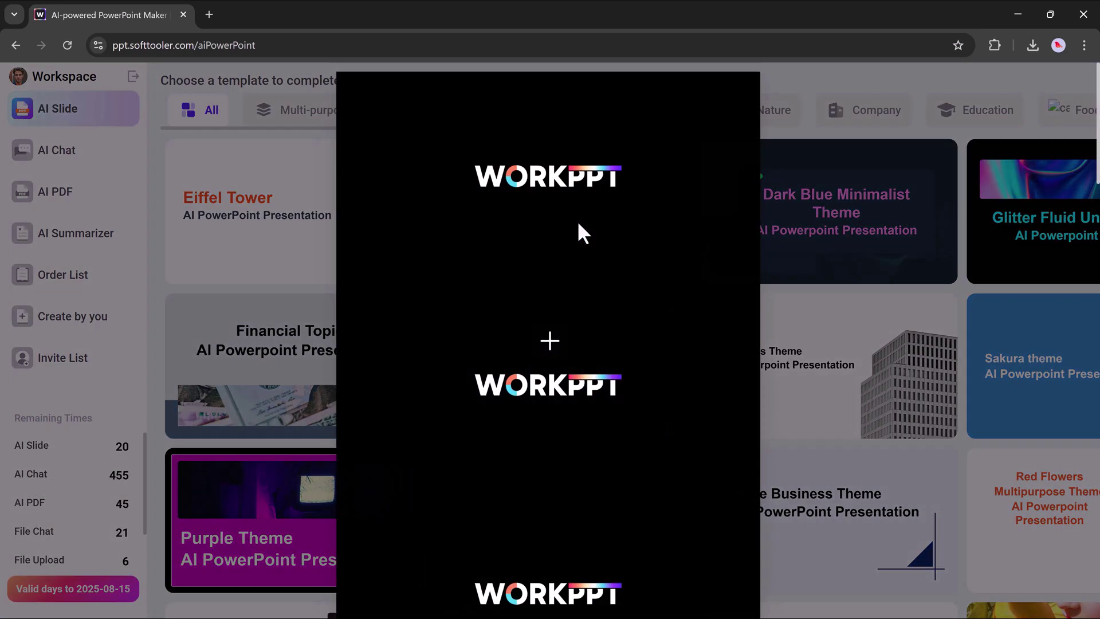
pyautogui.scroll(-4, 579, 229)
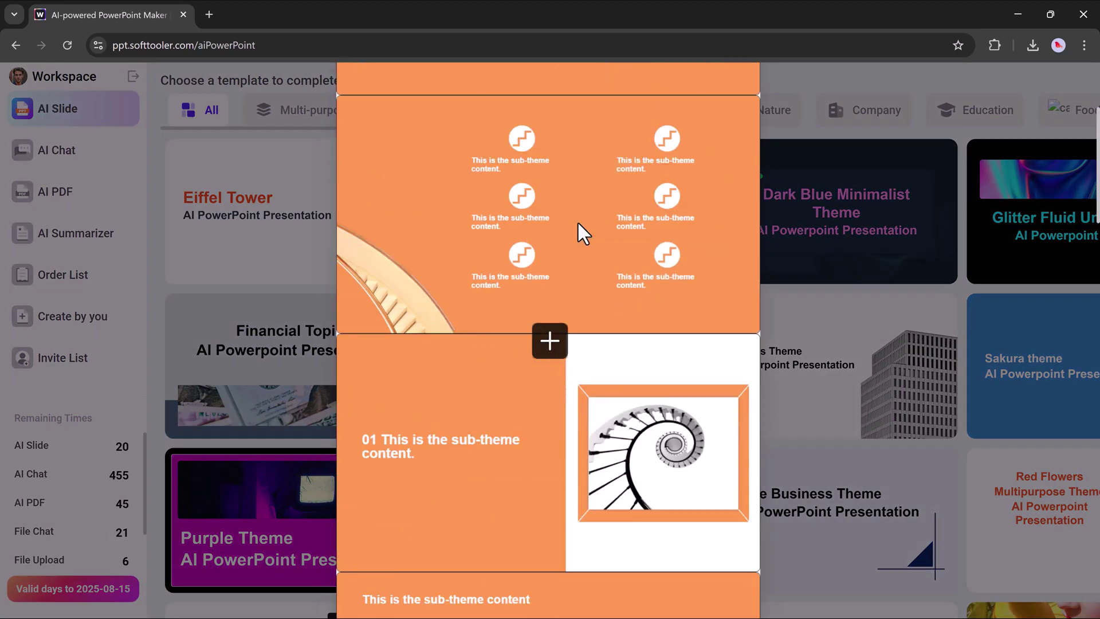
pyautogui.scroll(-10, 576, 221)
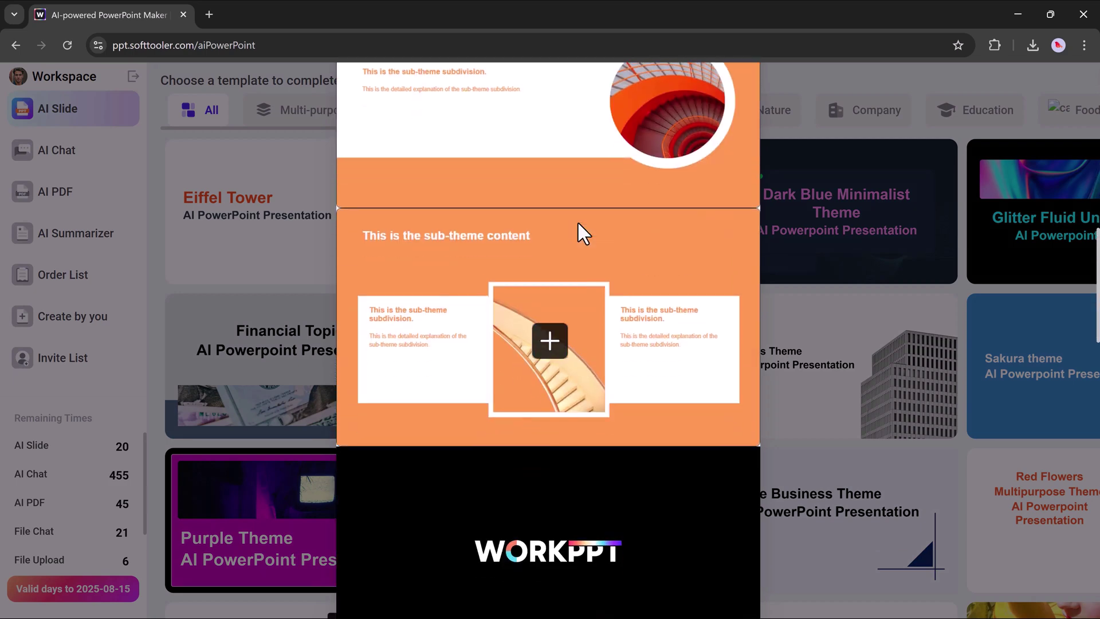
pyautogui.scroll(-6, 577, 221)
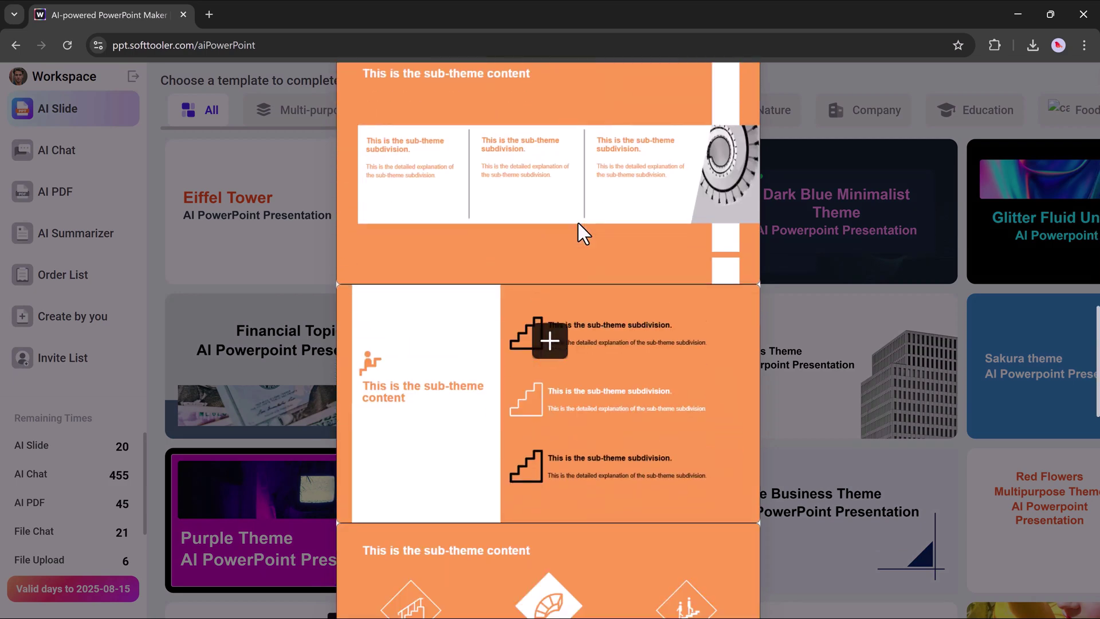
pyautogui.scroll(-8, 579, 222)
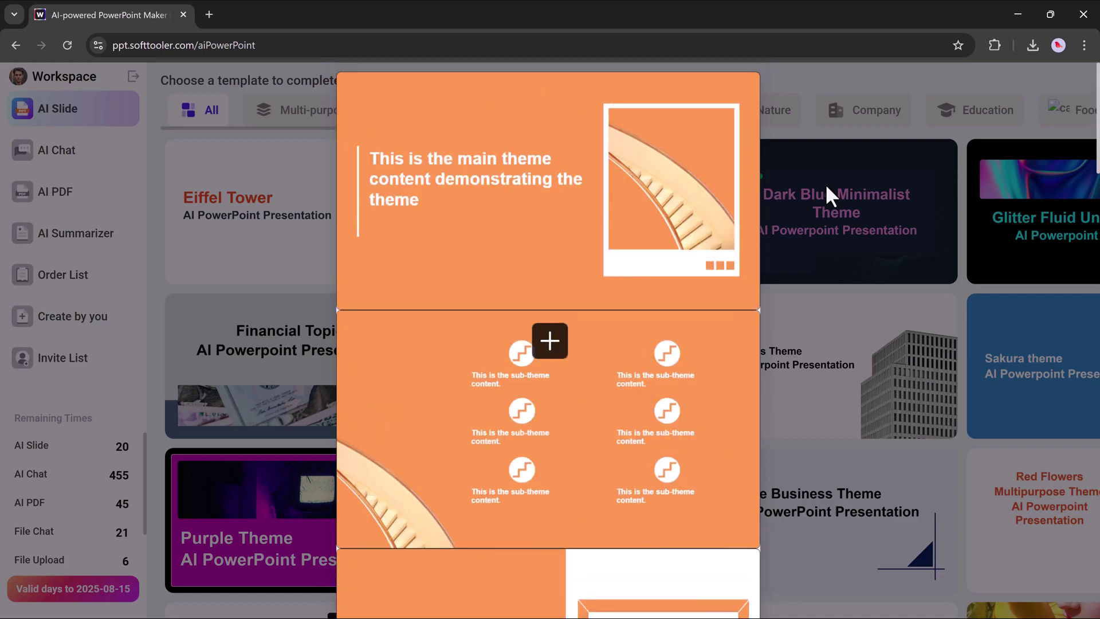
pyautogui.moveTo(814, 207)
pyautogui.scroll(6, 549, 233)
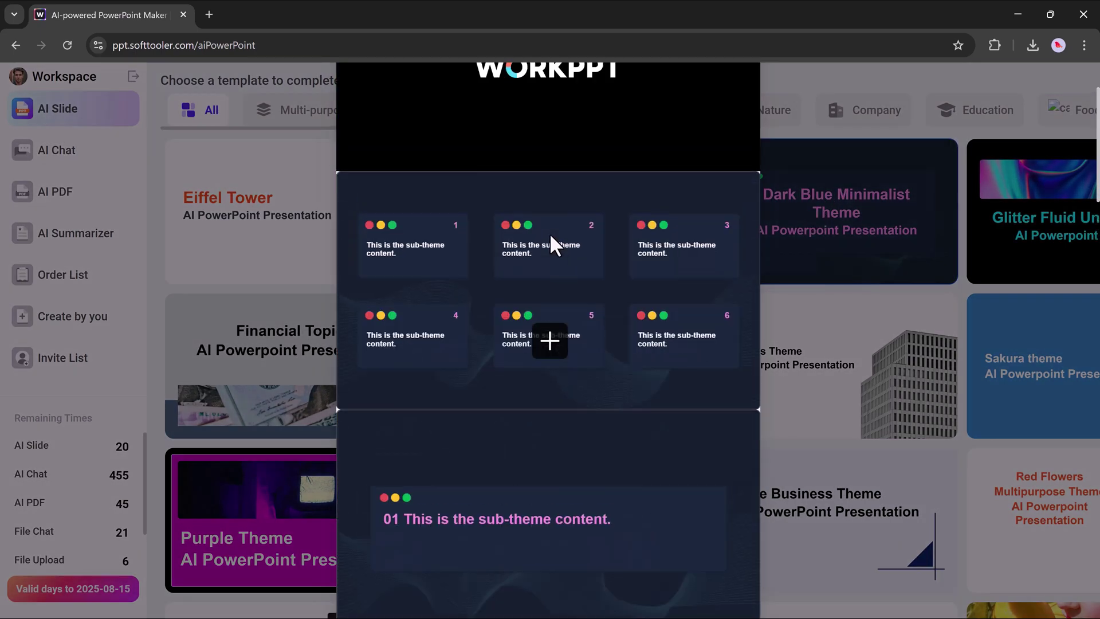
pyautogui.scroll(-5, 551, 232)
pyautogui.scroll(-10, 551, 232)
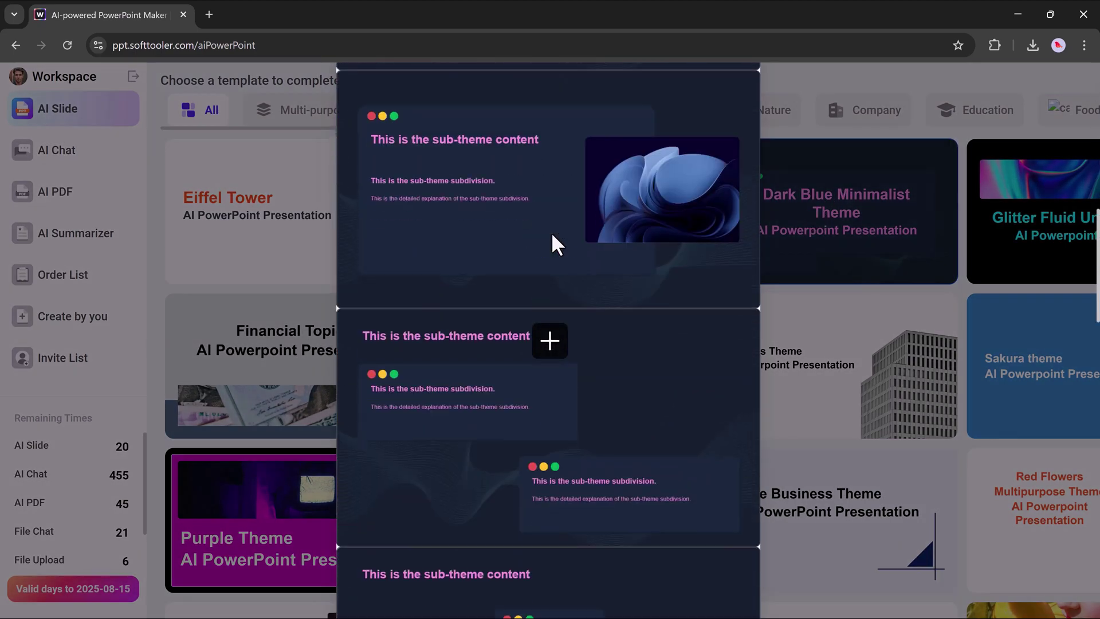
pyautogui.click(565, 349)
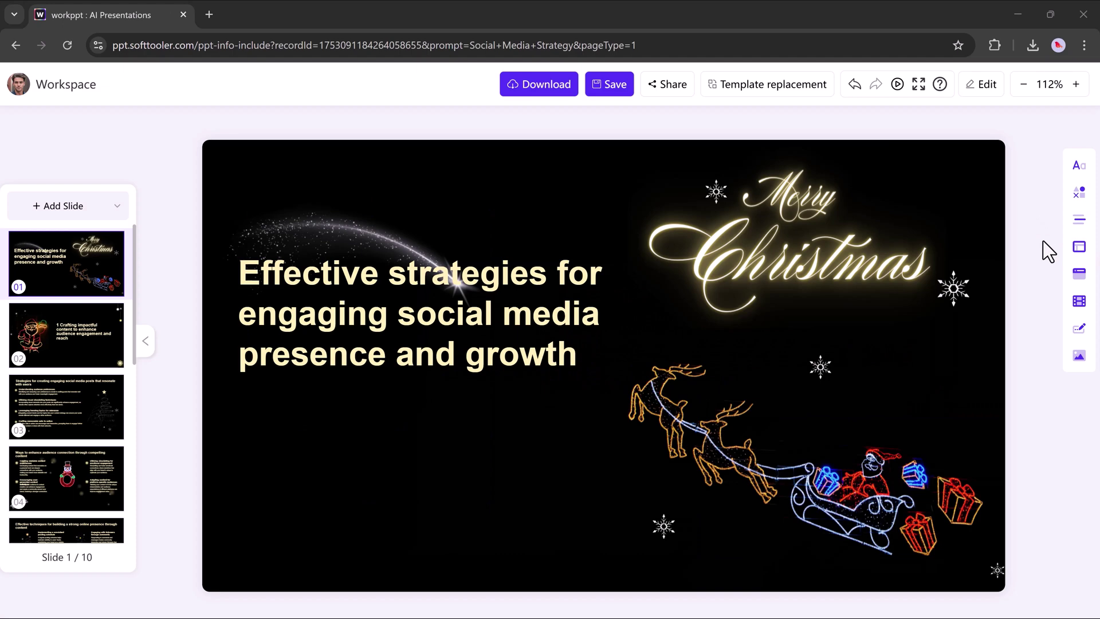
# Step: Select the Merry Christmas image, then the title text box to show its Style panel
pyautogui.click(784, 206)
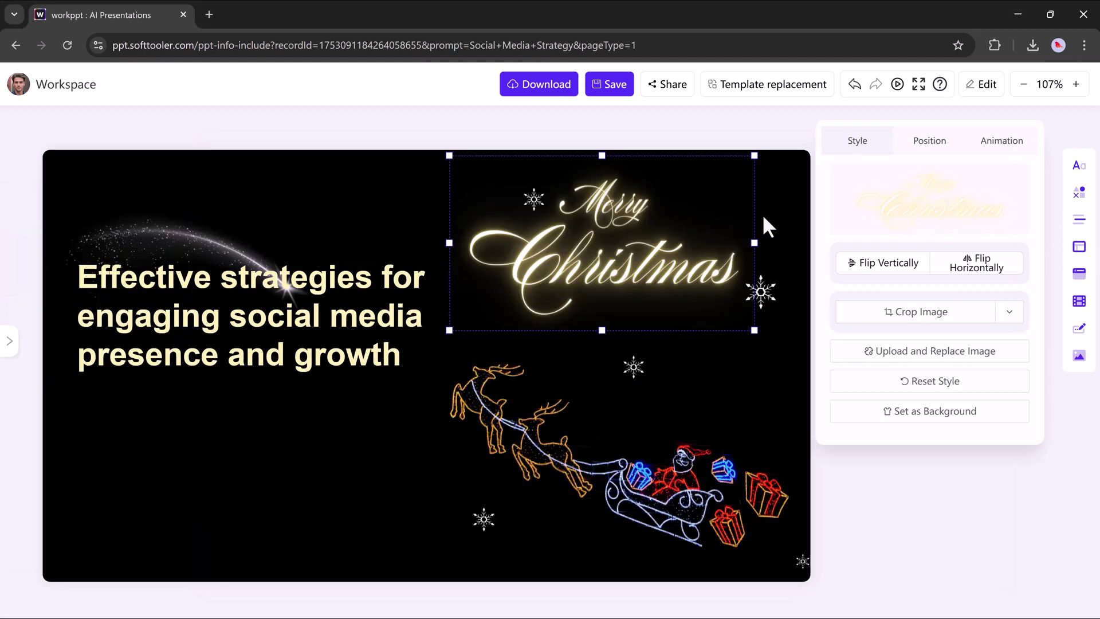
pyautogui.click(207, 281)
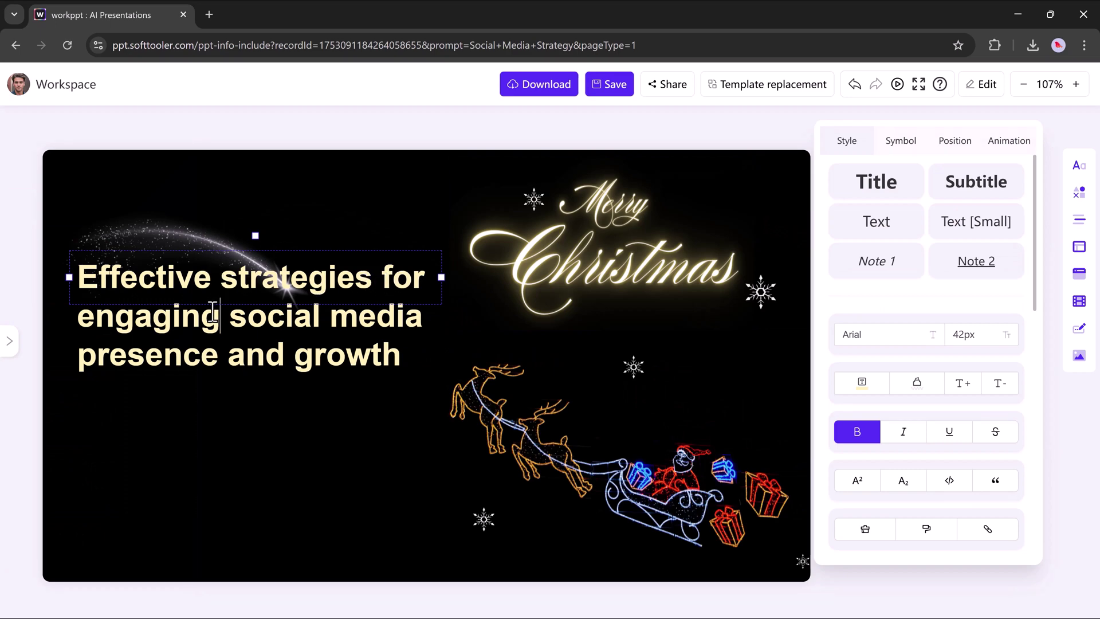
# Step: Nudge the Merry Christmas image slightly to the right
pyautogui.moveTo(402, 356); pyautogui.dragTo(77, 269)
pyautogui.click(469, 332)
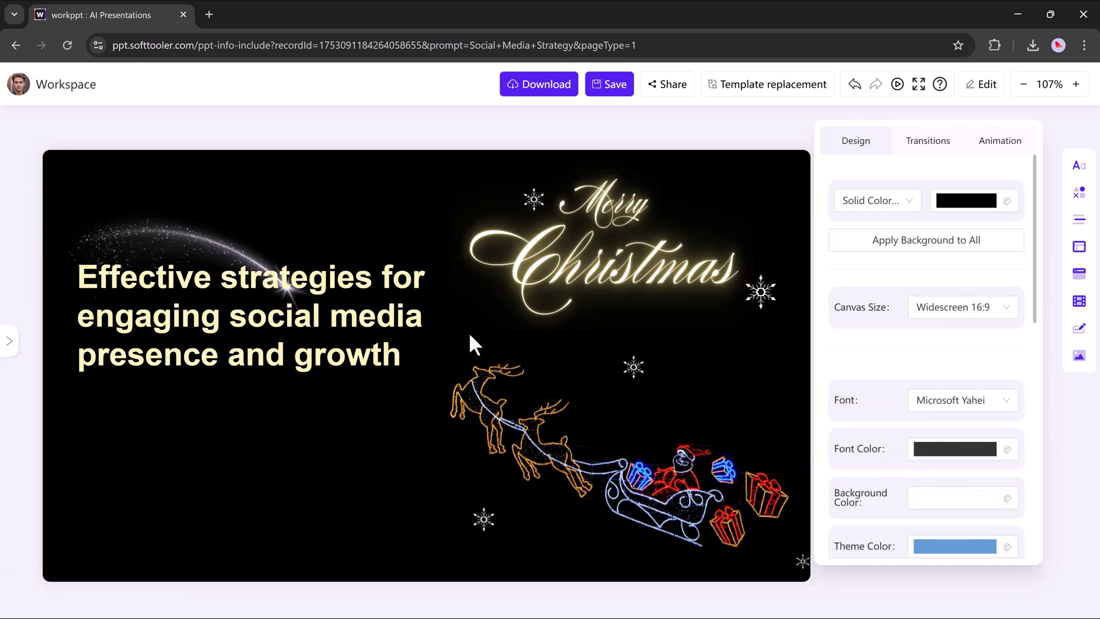
pyautogui.click(593, 266)
pyautogui.moveTo(732, 314); pyautogui.dragTo(746, 317)
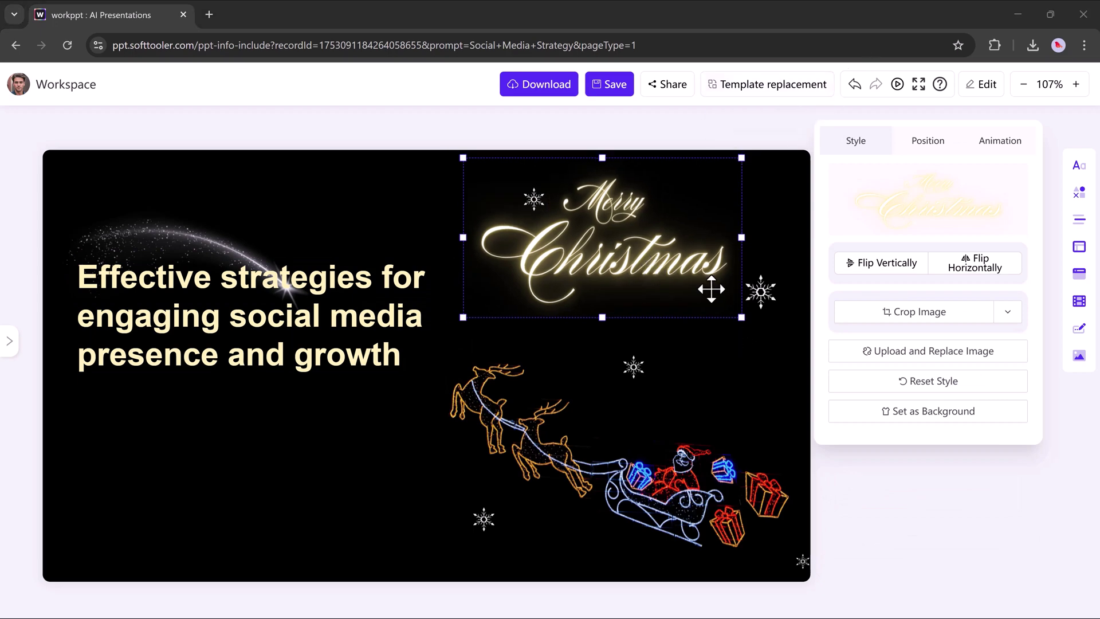
pyautogui.click(763, 338)
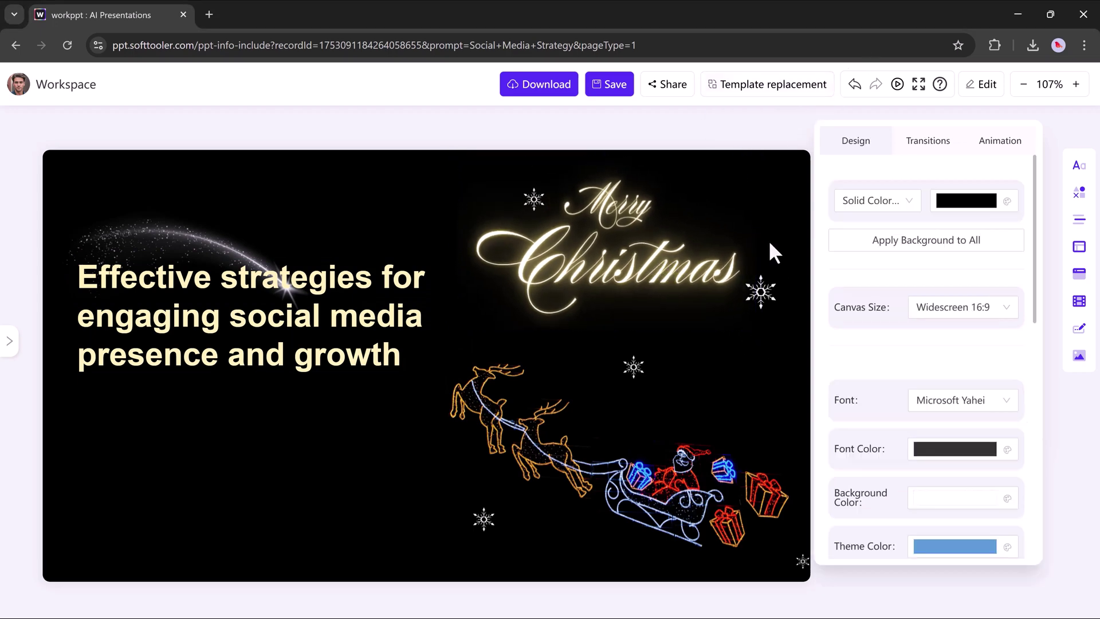
# Step: Replace 'and' with '&' so the title ends 'presence & growth'
pyautogui.click(229, 354)
pyautogui.hotkey('ctrl', 'shift', 'Right')
pyautogui.press('BackSpace')
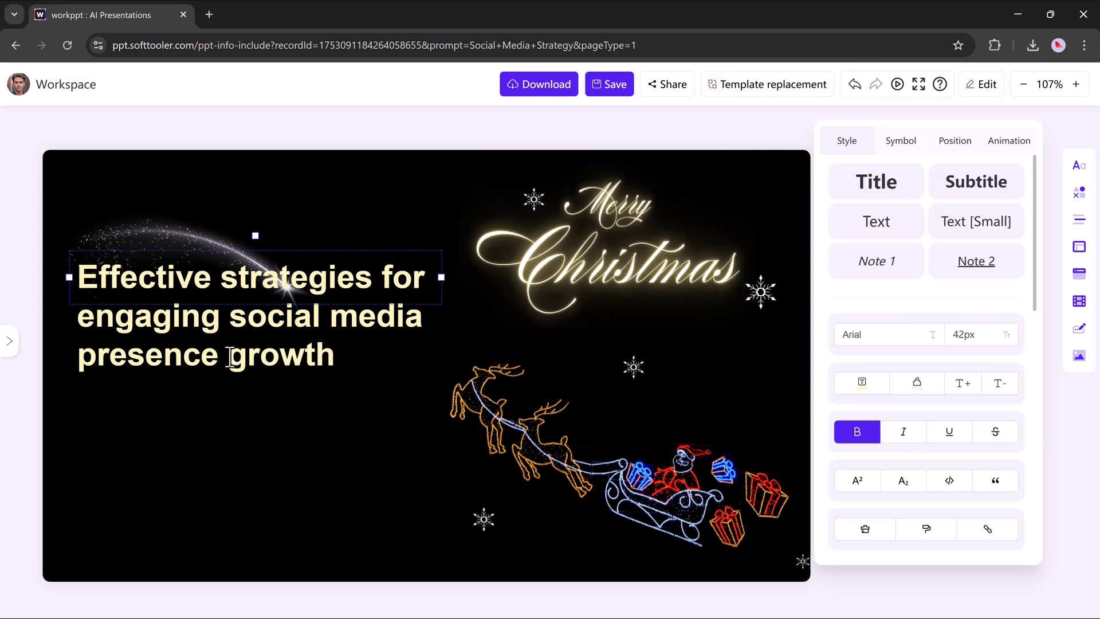
pyautogui.write('&')
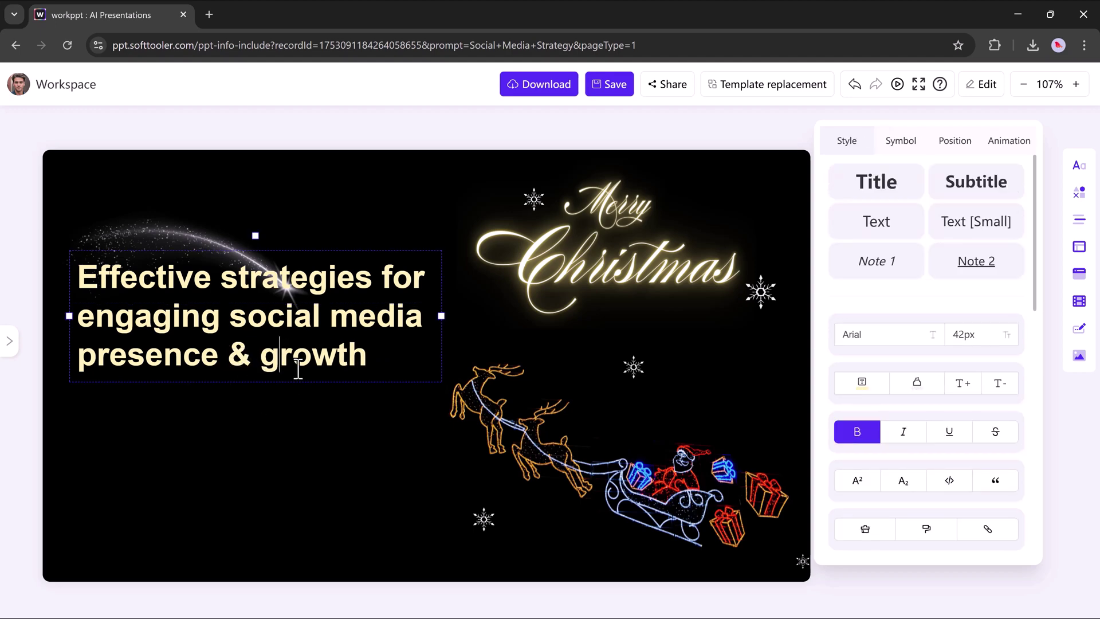
# Step: Toggle italic and bold on the whole title, leaving it bold and upright
pyautogui.scroll(-1, 892, 352)
pyautogui.hotkey('ctrl', 'a')
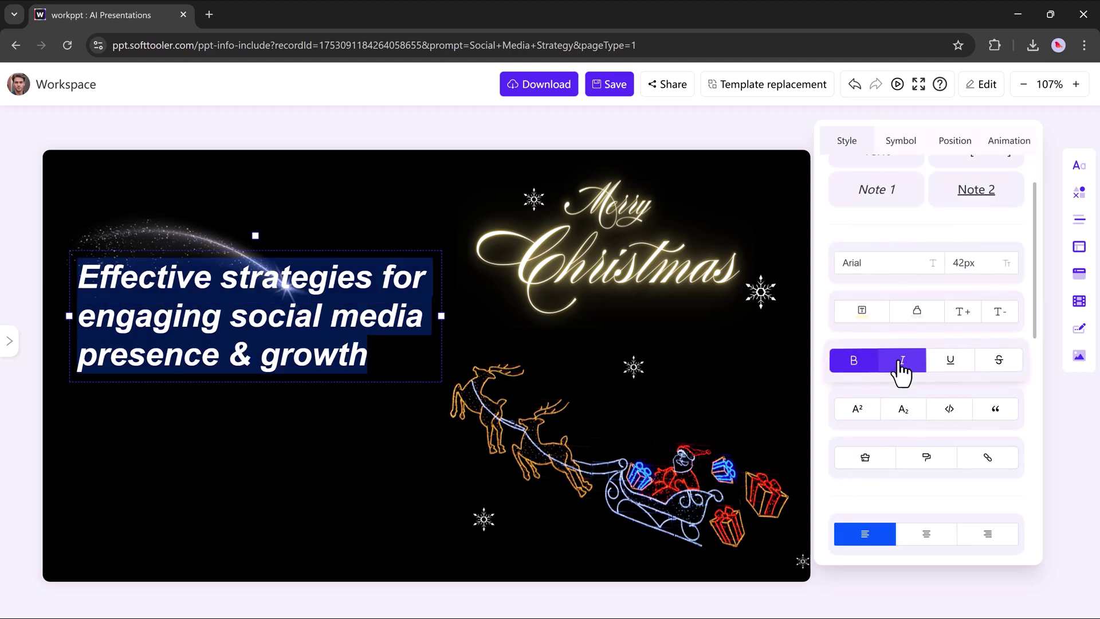
pyautogui.click(901, 363)
pyautogui.click(859, 364)
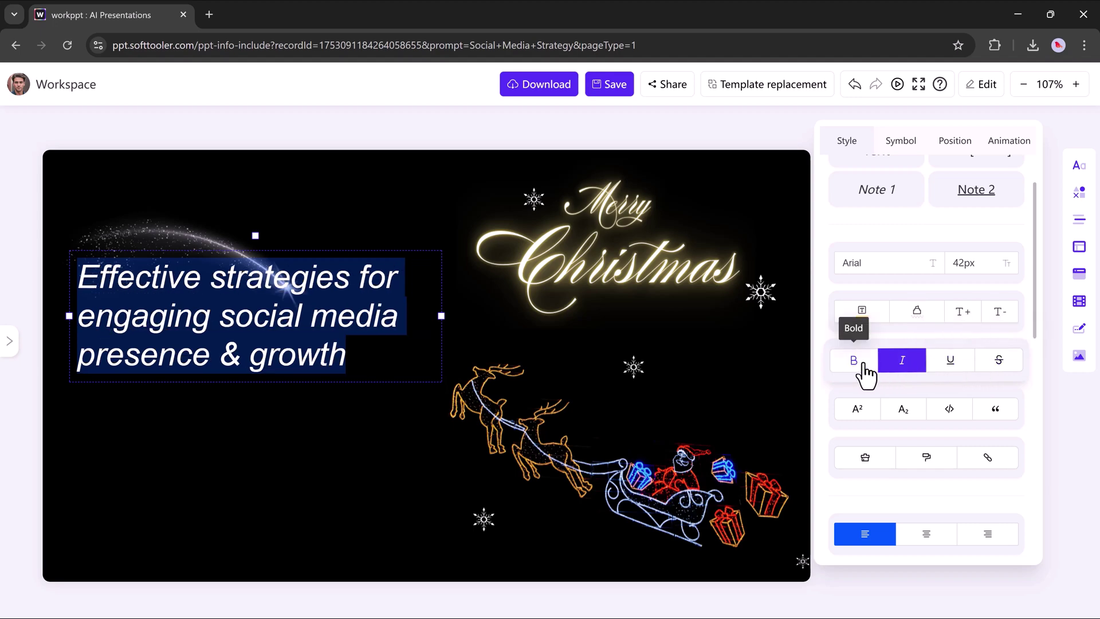
pyautogui.click(859, 364)
pyautogui.click(901, 360)
# Step: Set the title's word spacing to 1px
pyautogui.scroll(-5, 916, 413)
pyautogui.scroll(-5, 915, 411)
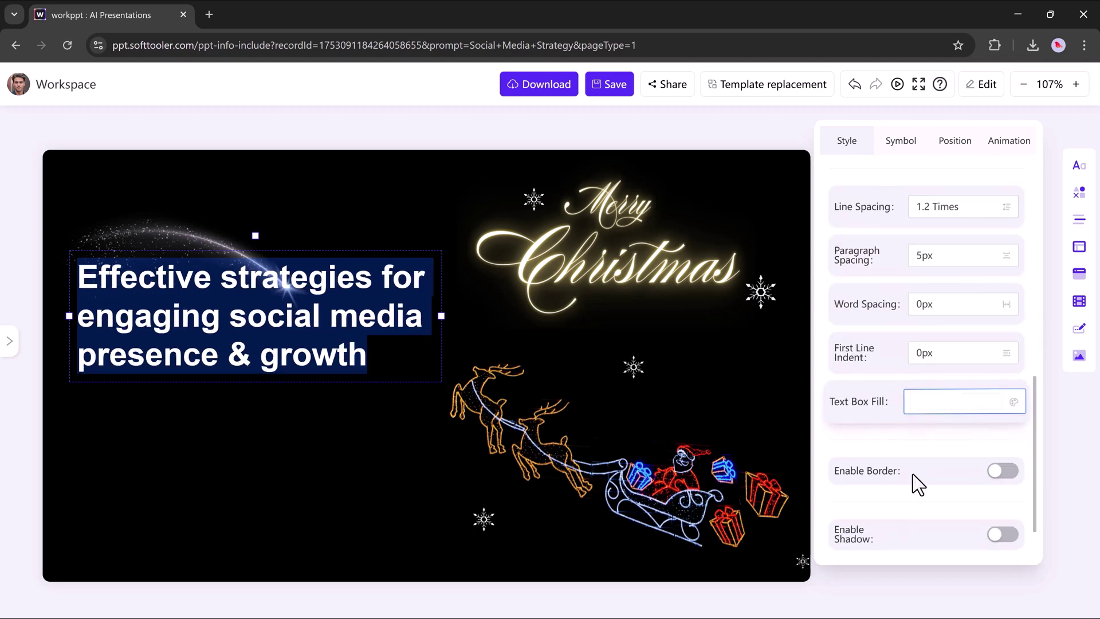
pyautogui.click(964, 237)
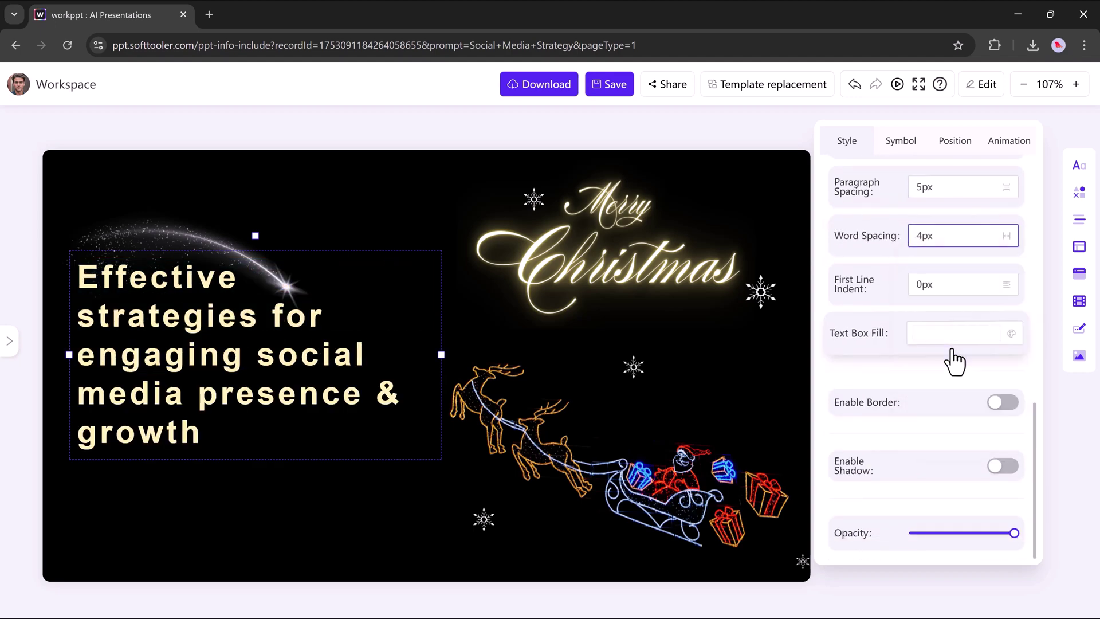
pyautogui.click(947, 236)
pyautogui.click(946, 284)
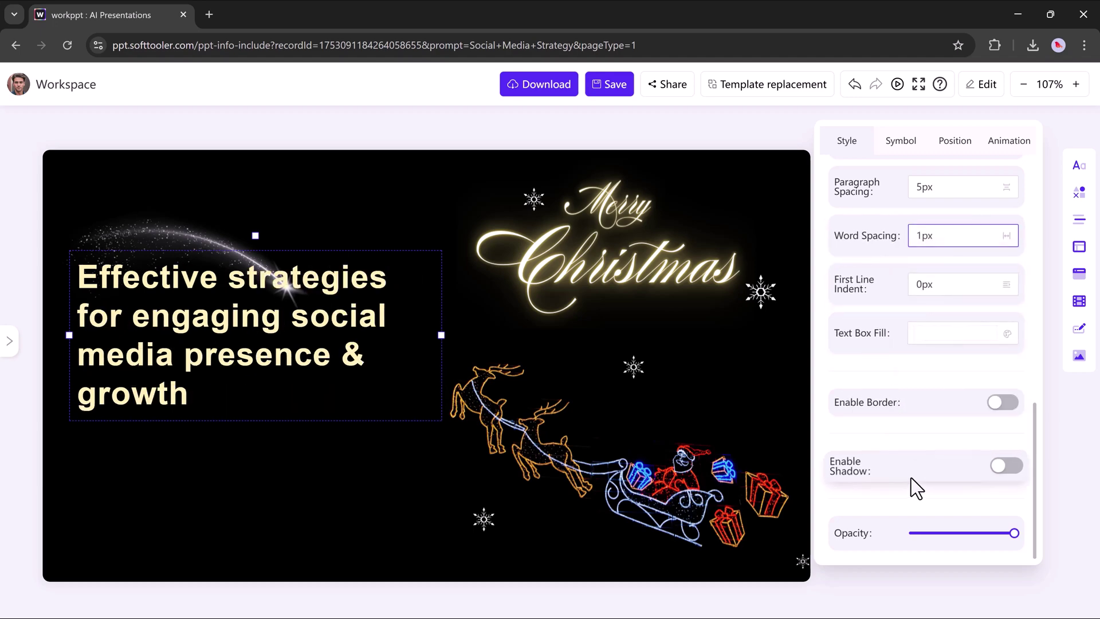
# Step: Save the edited deck and confirm with OK
pyautogui.scroll(5, 911, 477)
pyautogui.click(610, 84)
pyautogui.click(602, 358)
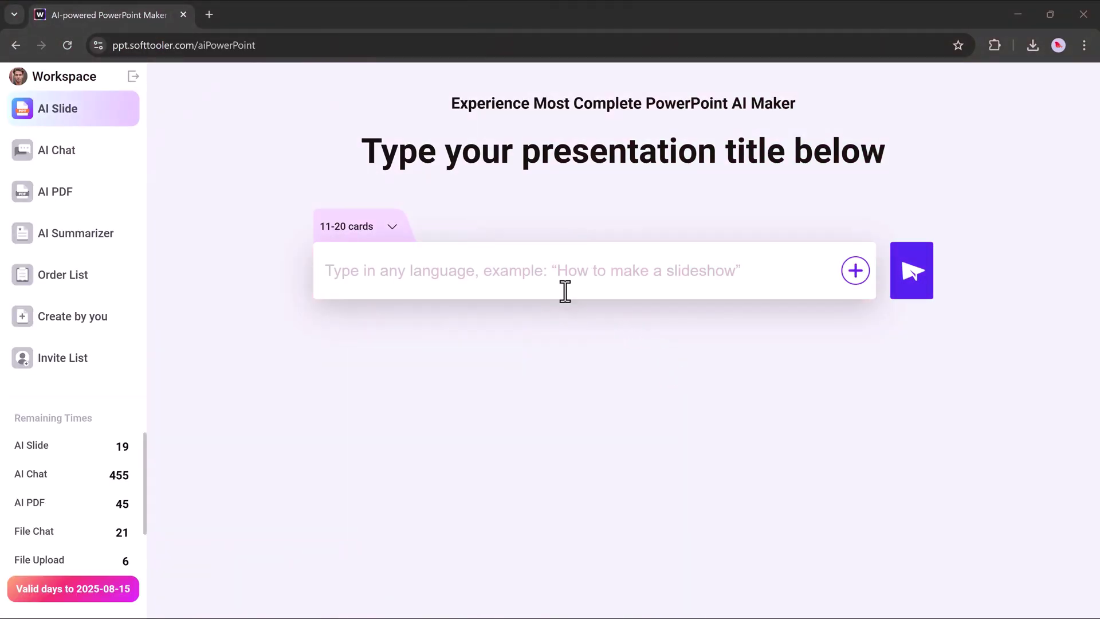
# Step: Upload Document (1) from Downloads through the FILE TO PPT panel to generate an outline
pyautogui.click(607, 282)
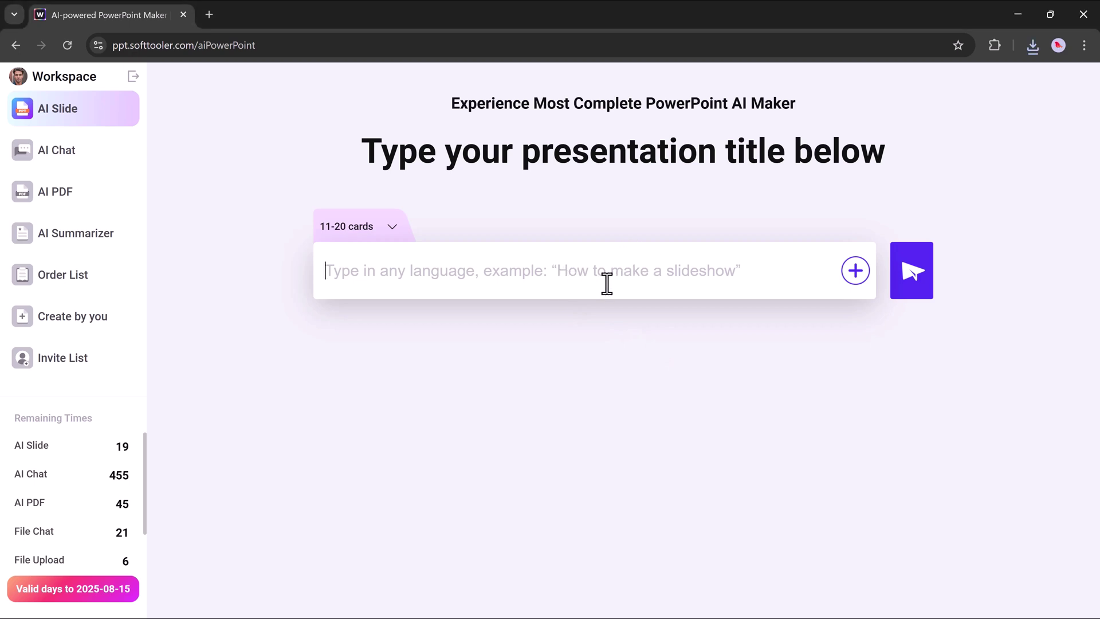
pyautogui.click(859, 278)
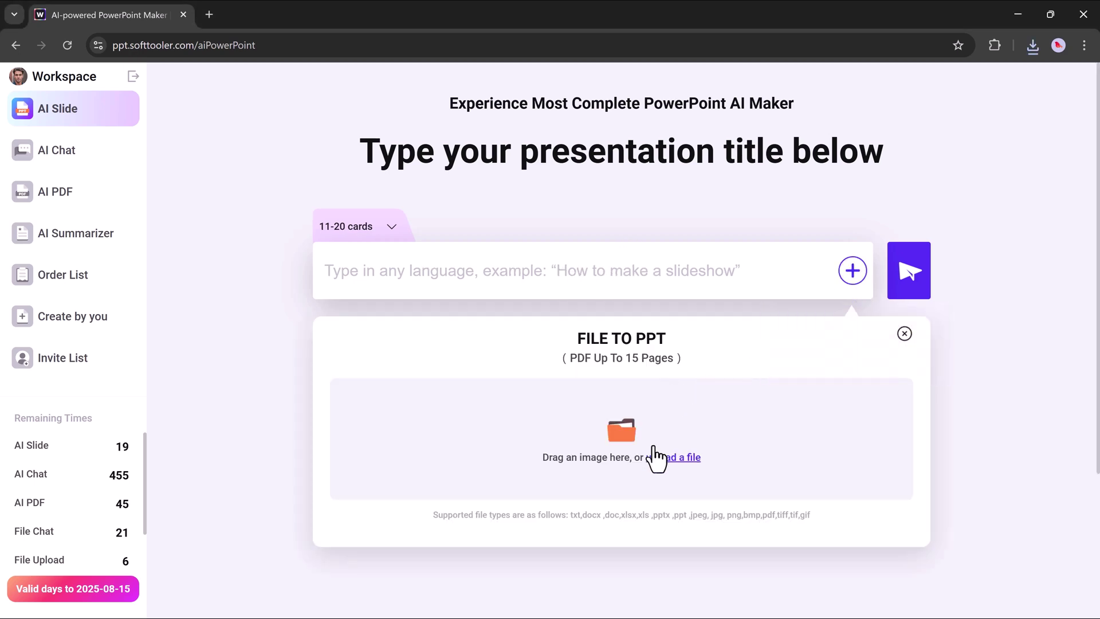
pyautogui.click(669, 459)
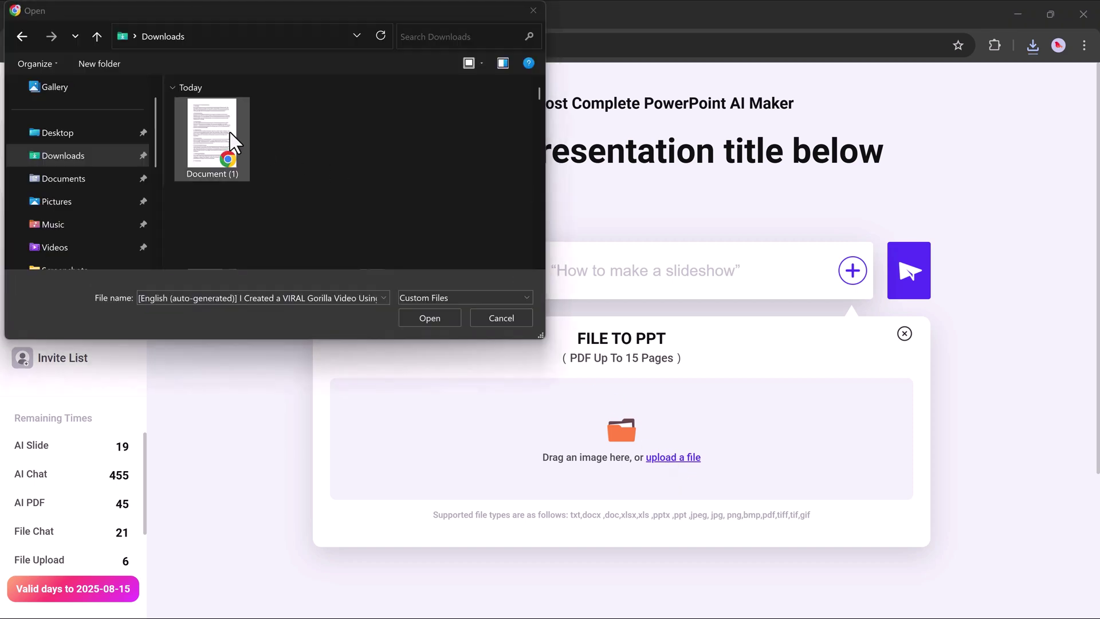
pyautogui.doubleClick(232, 141)
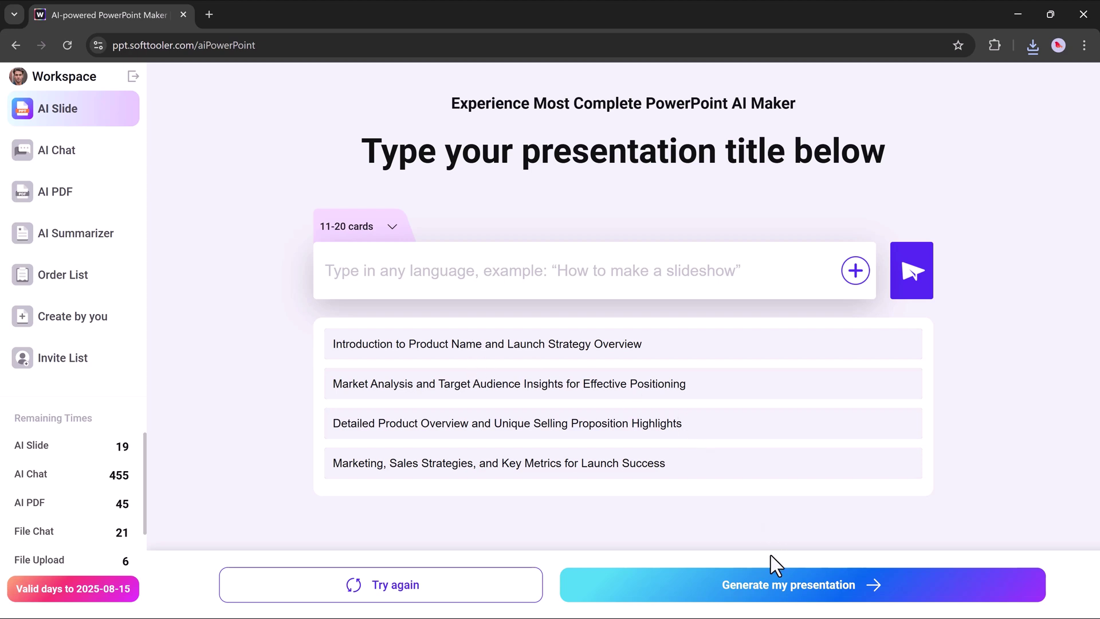
pyautogui.click(765, 575)
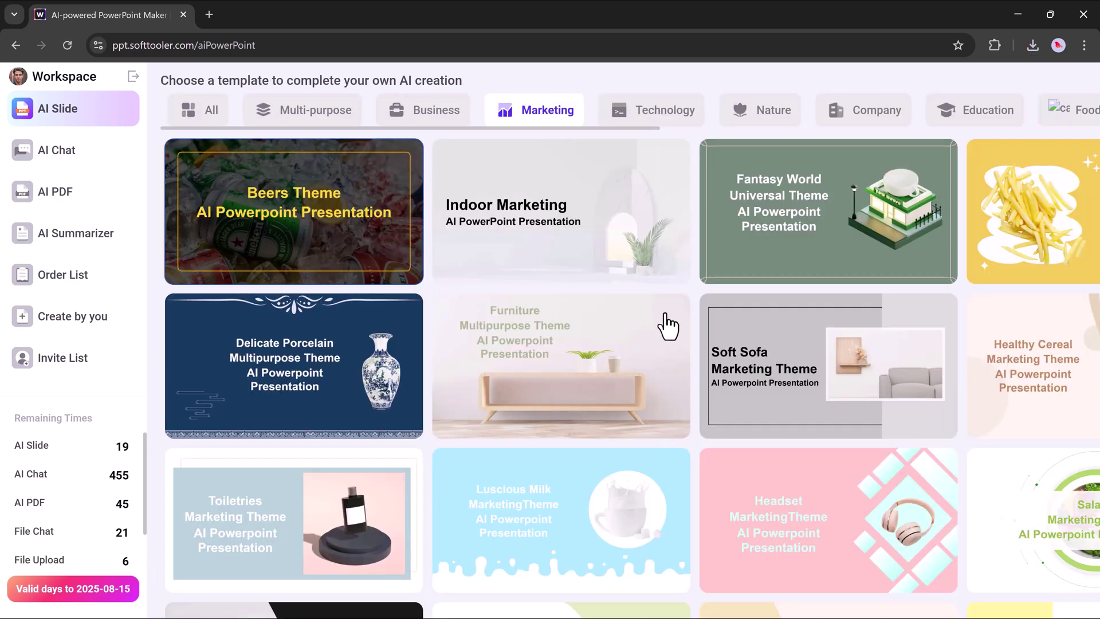
pyautogui.scroll(-4, 667, 327)
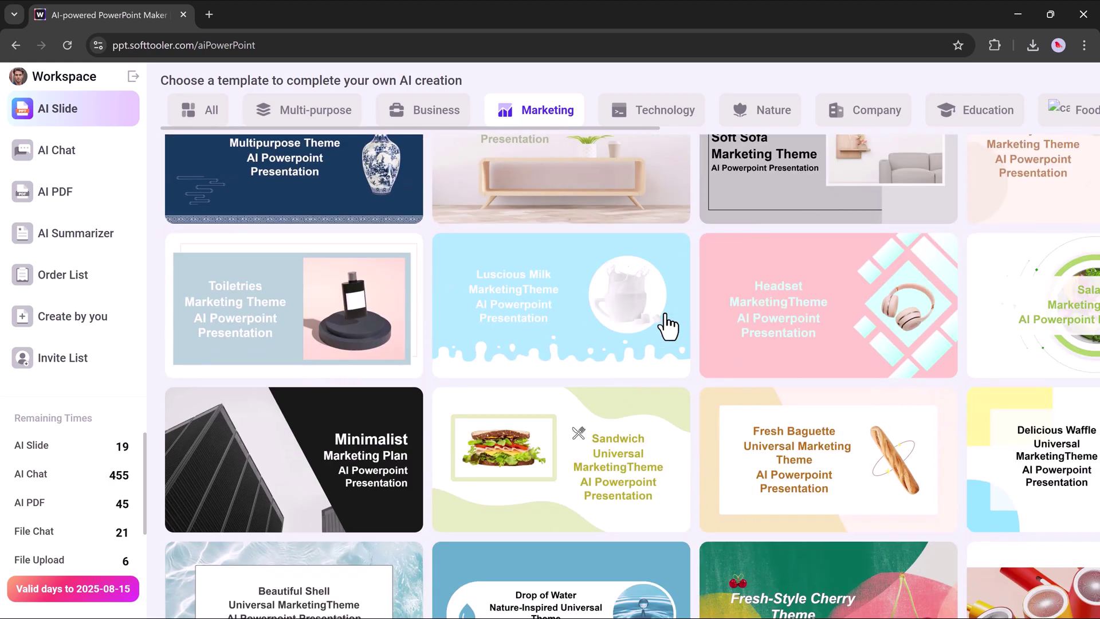
pyautogui.scroll(-4, 668, 327)
pyautogui.scroll(-3, 667, 326)
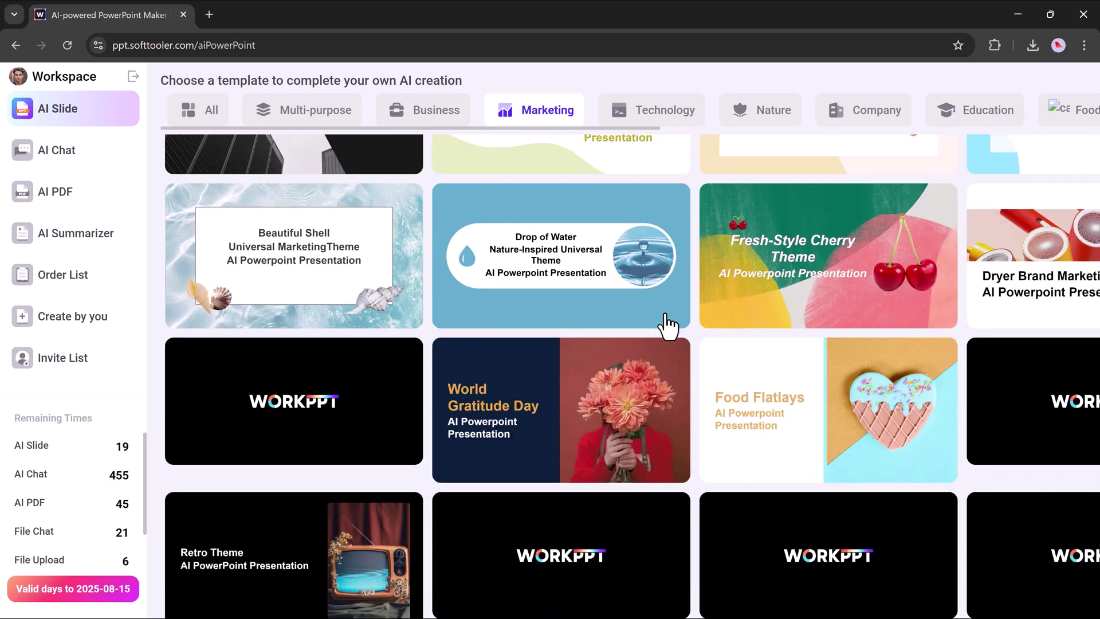
pyautogui.scroll(-6, 668, 327)
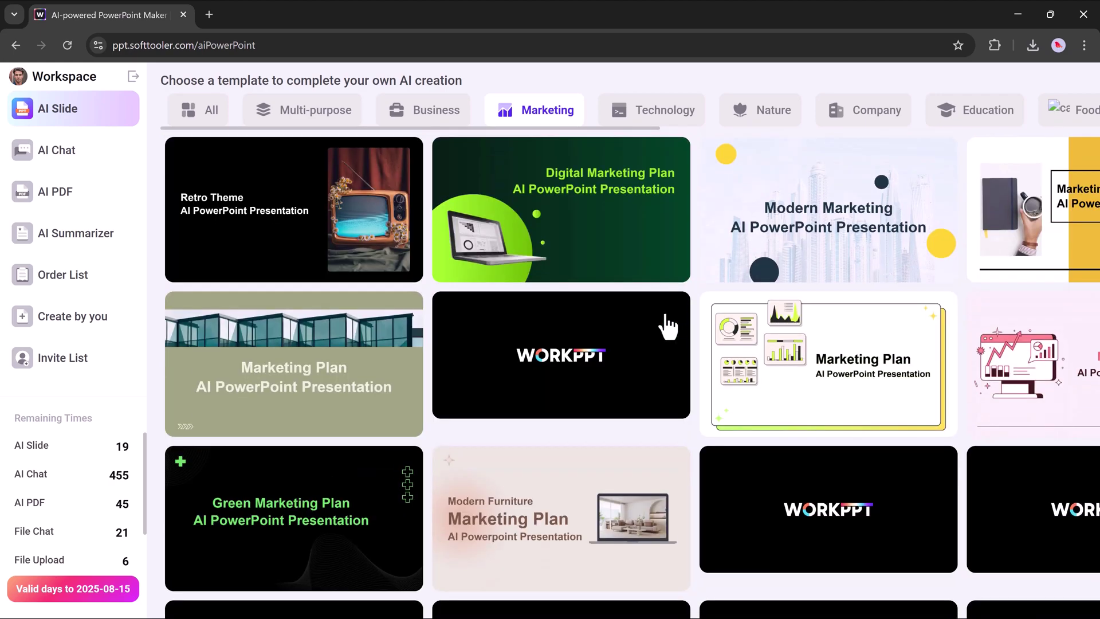
pyautogui.scroll(-6, 616, 400)
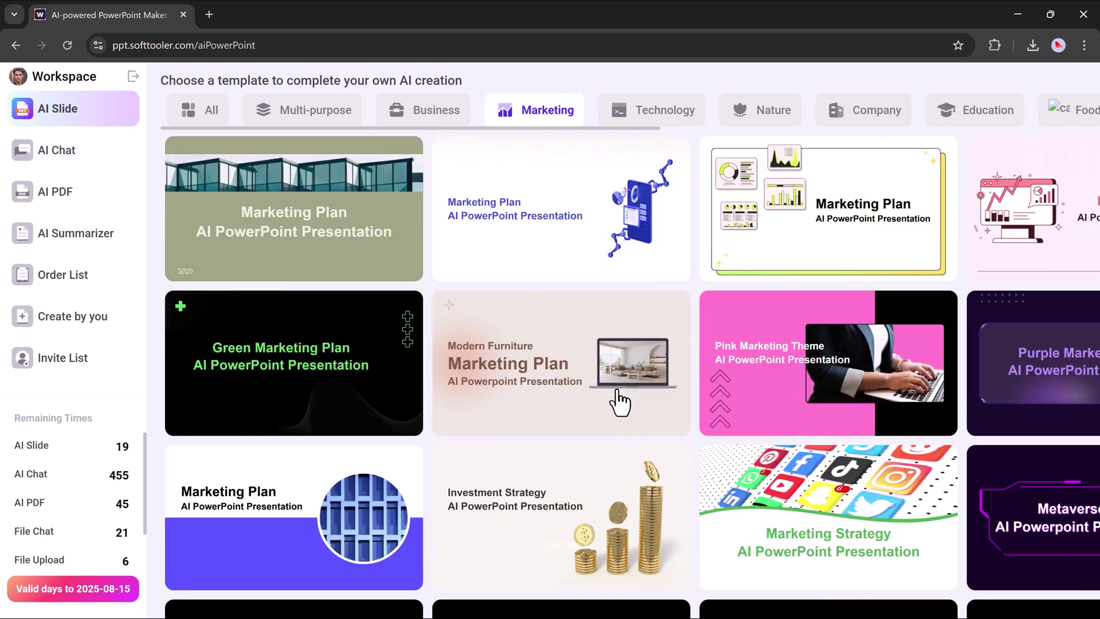
pyautogui.scroll(-5, 587, 392)
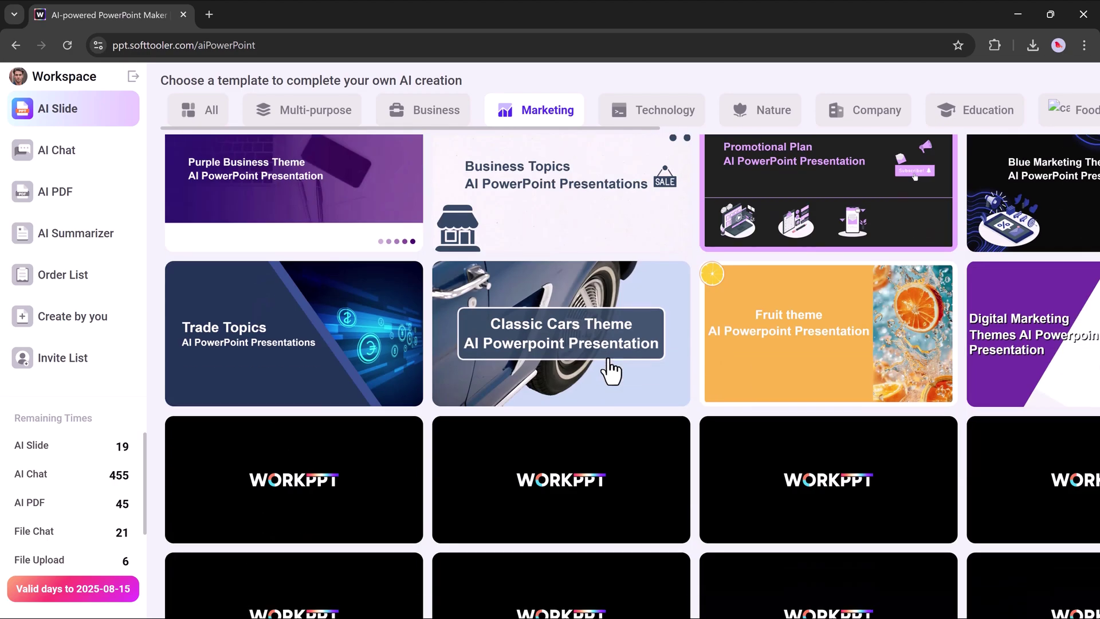
pyautogui.scroll(-7, 611, 355)
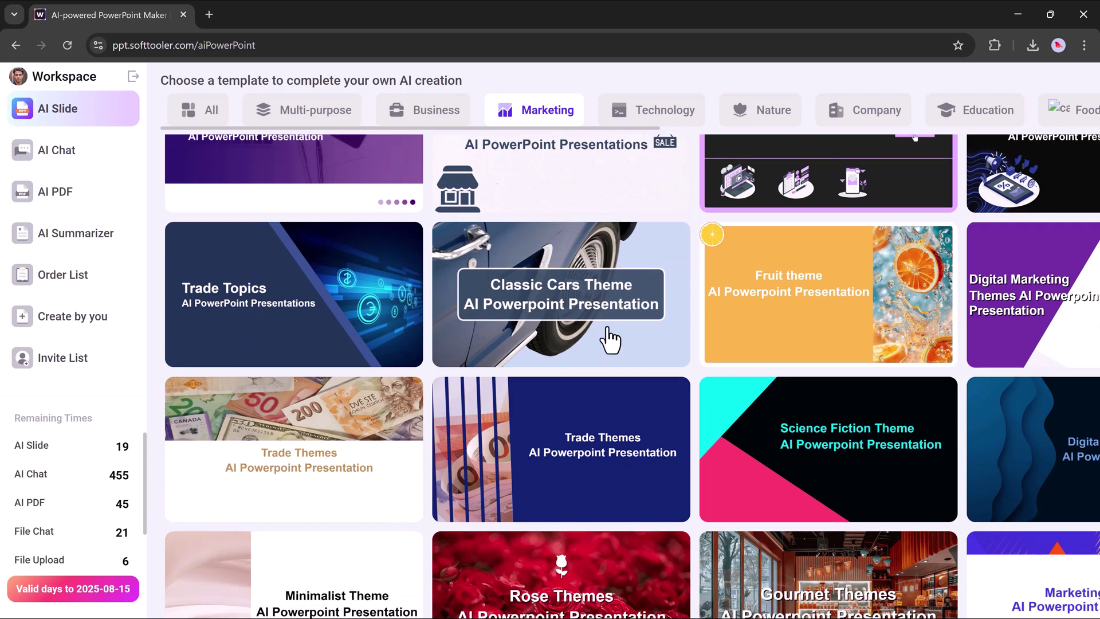
pyautogui.scroll(-5, 609, 338)
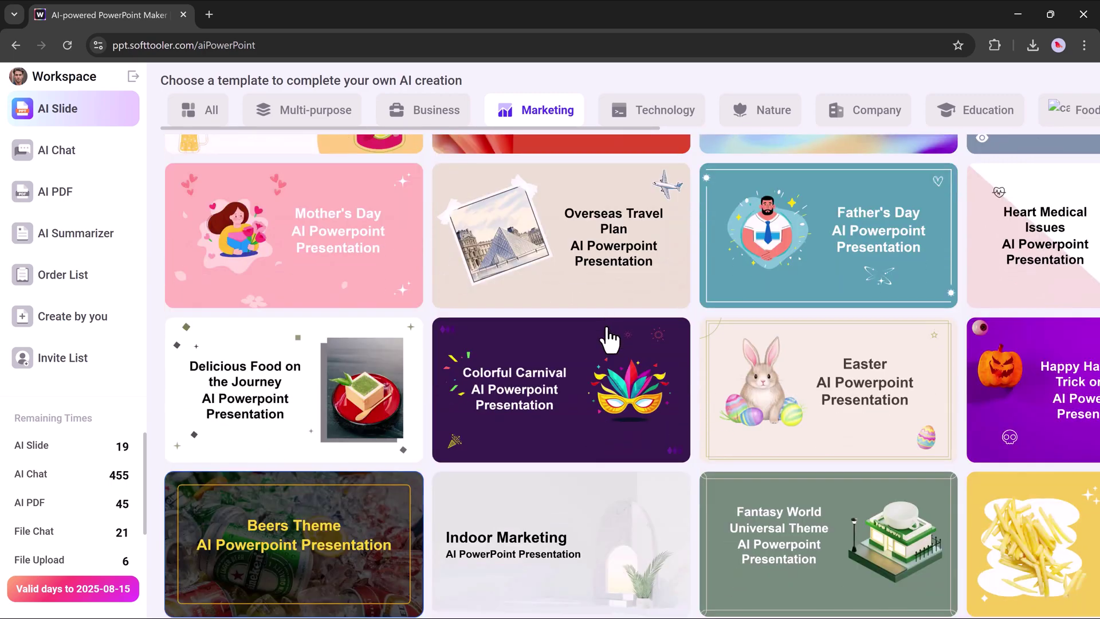
pyautogui.scroll(17, 607, 326)
pyautogui.scroll(10, 608, 332)
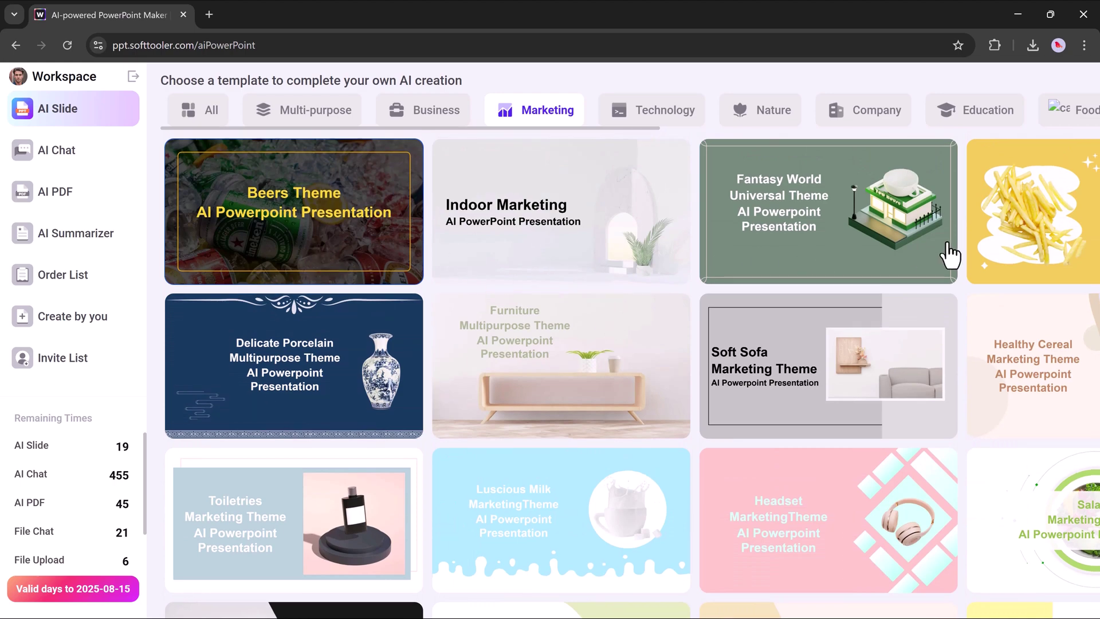
pyautogui.scroll(-5, 946, 258)
pyautogui.scroll(-5, 946, 269)
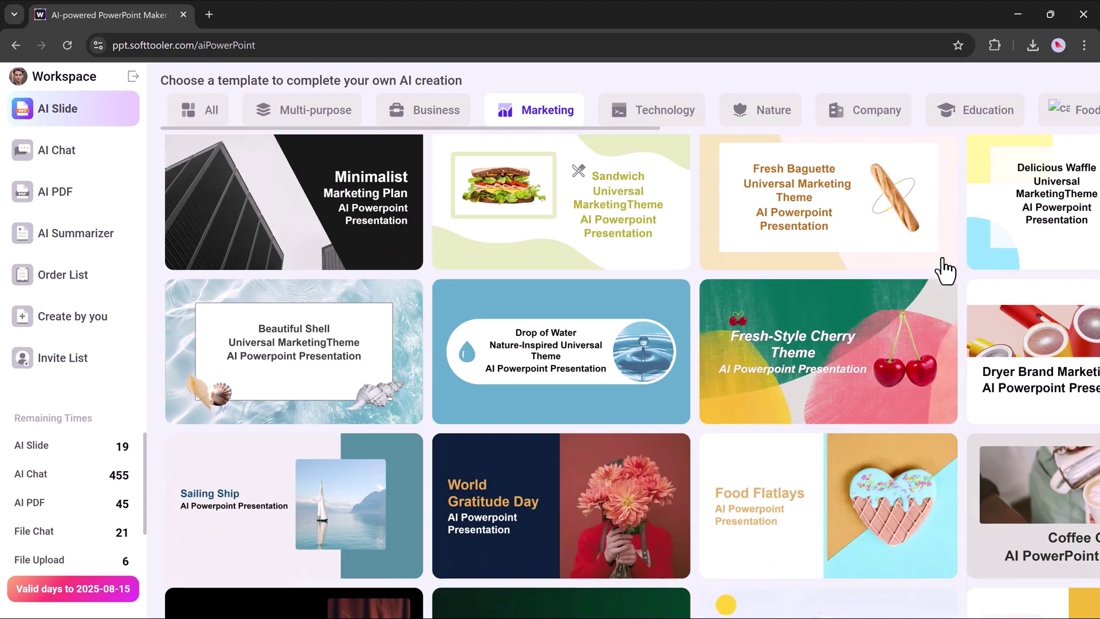
pyautogui.scroll(-4, 945, 270)
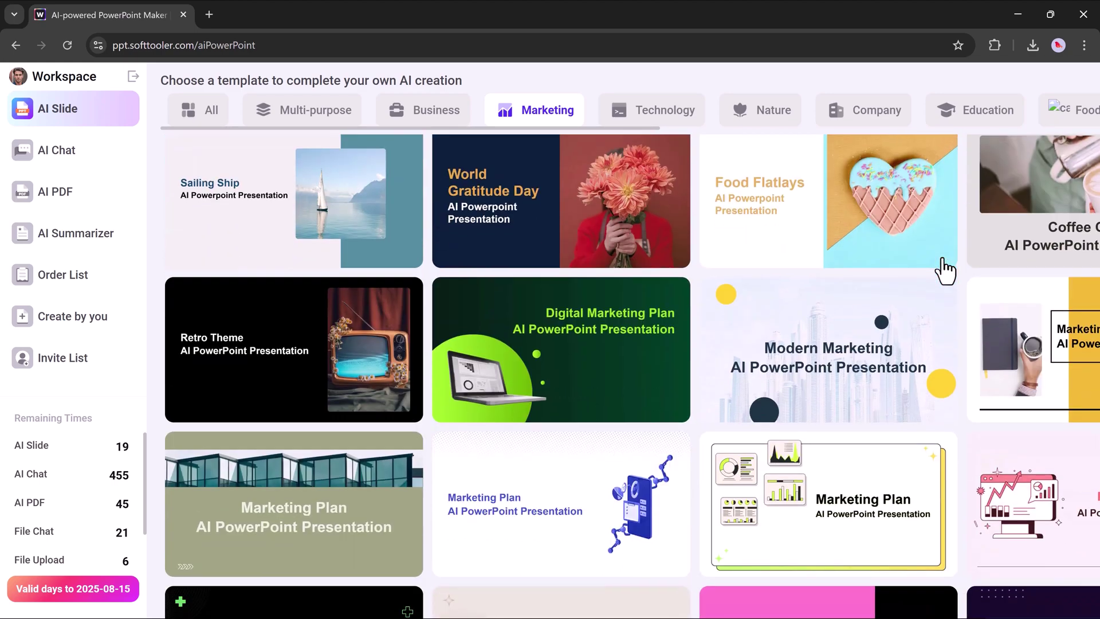
pyautogui.scroll(-3, 945, 270)
pyautogui.scroll(-4, 944, 269)
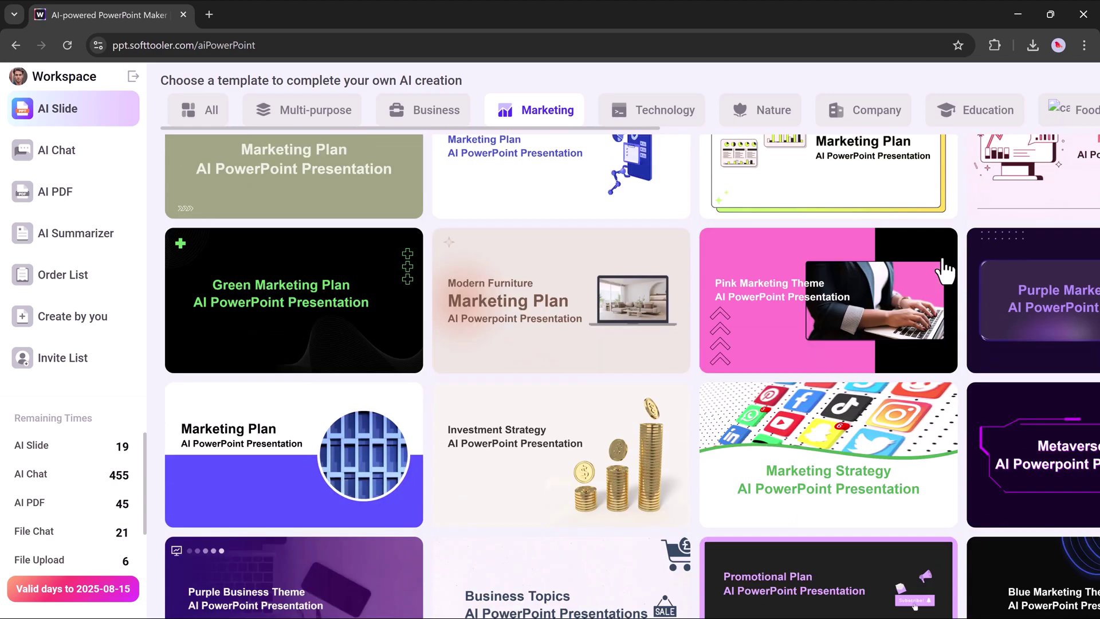
pyautogui.scroll(-3, 944, 269)
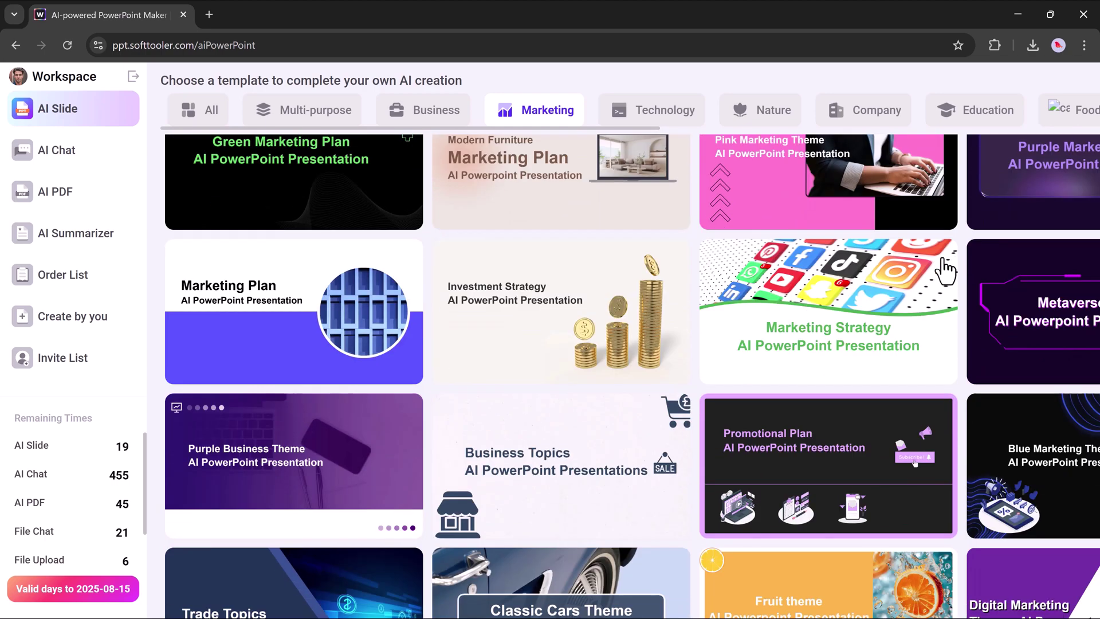
pyautogui.scroll(-6, 945, 269)
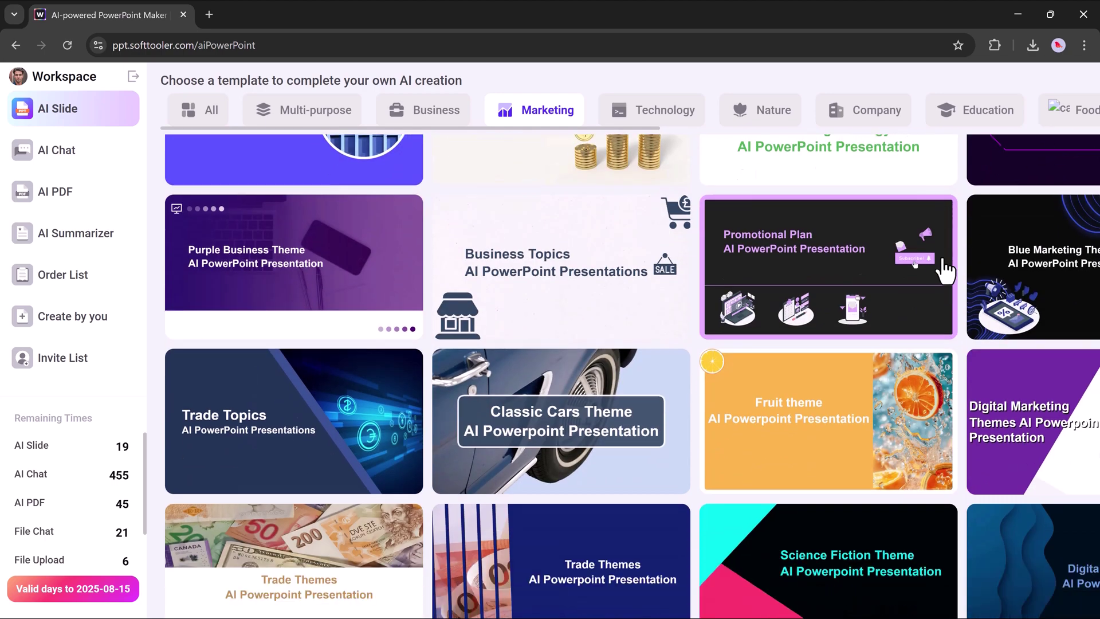
pyautogui.scroll(-4, 944, 270)
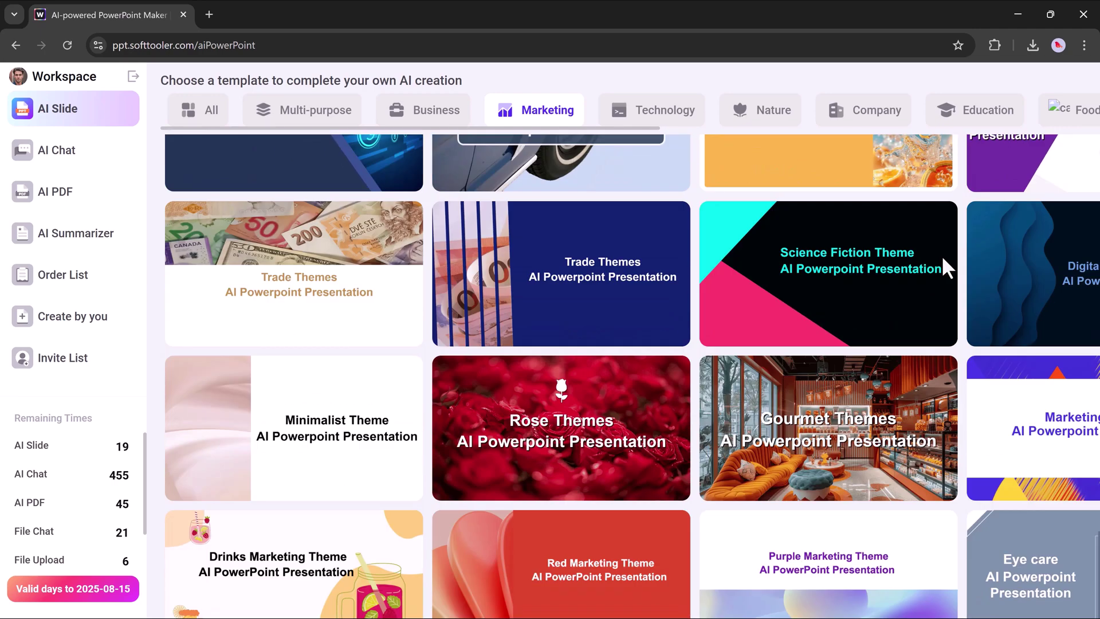
pyautogui.scroll(-3, 943, 269)
pyautogui.scroll(-3, 944, 269)
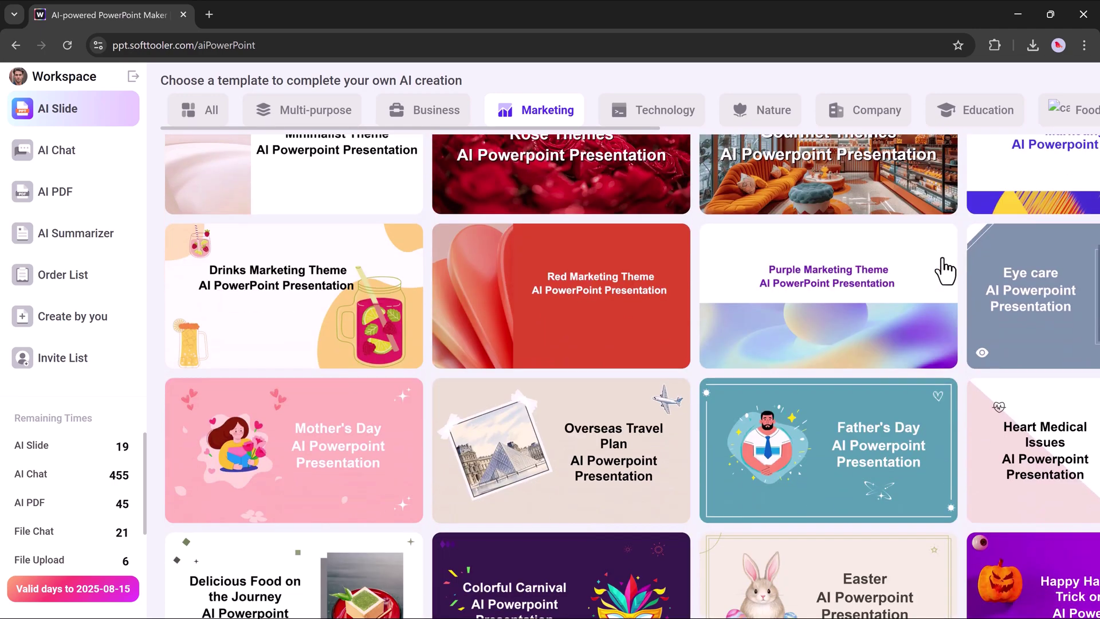
pyautogui.scroll(-3, 944, 269)
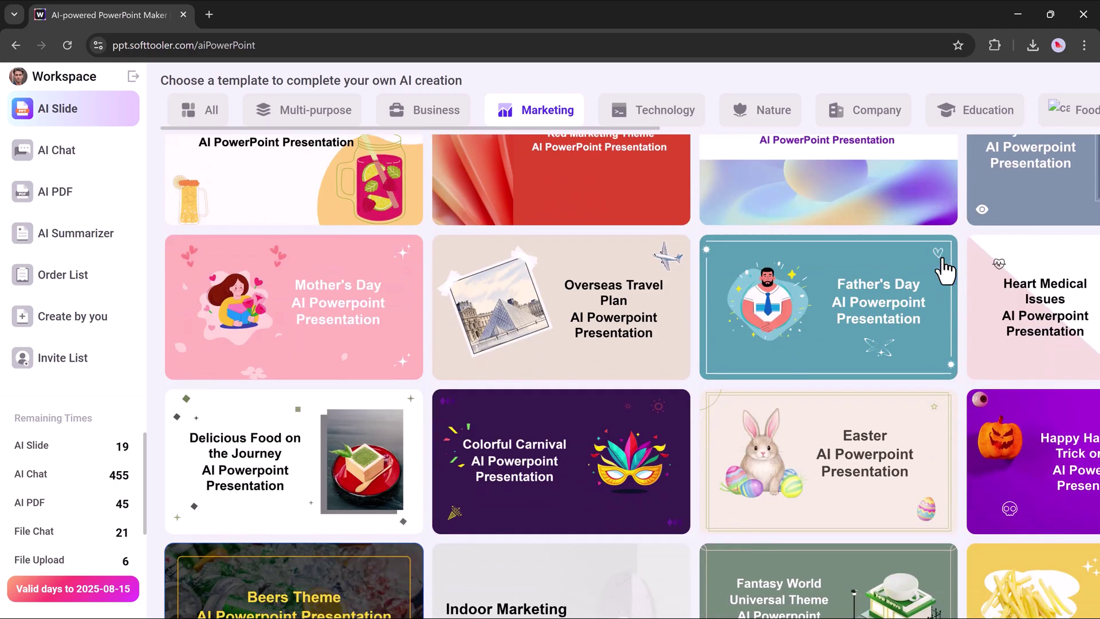
pyautogui.scroll(-3, 944, 270)
pyautogui.scroll(-3, 944, 269)
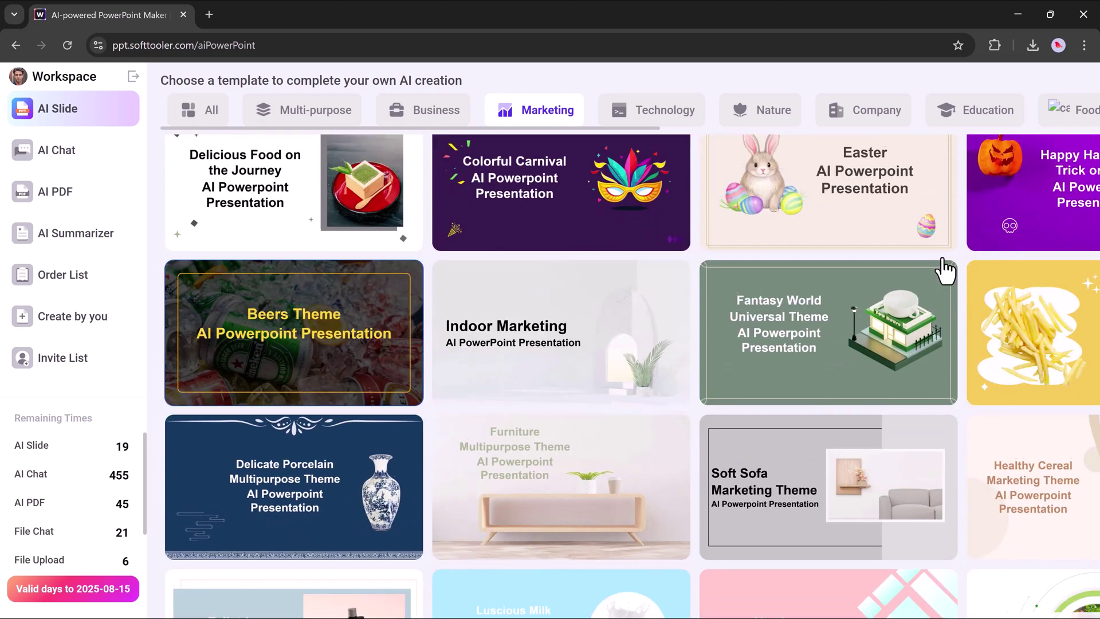
pyautogui.scroll(-6, 714, 295)
pyautogui.scroll(-10, 714, 294)
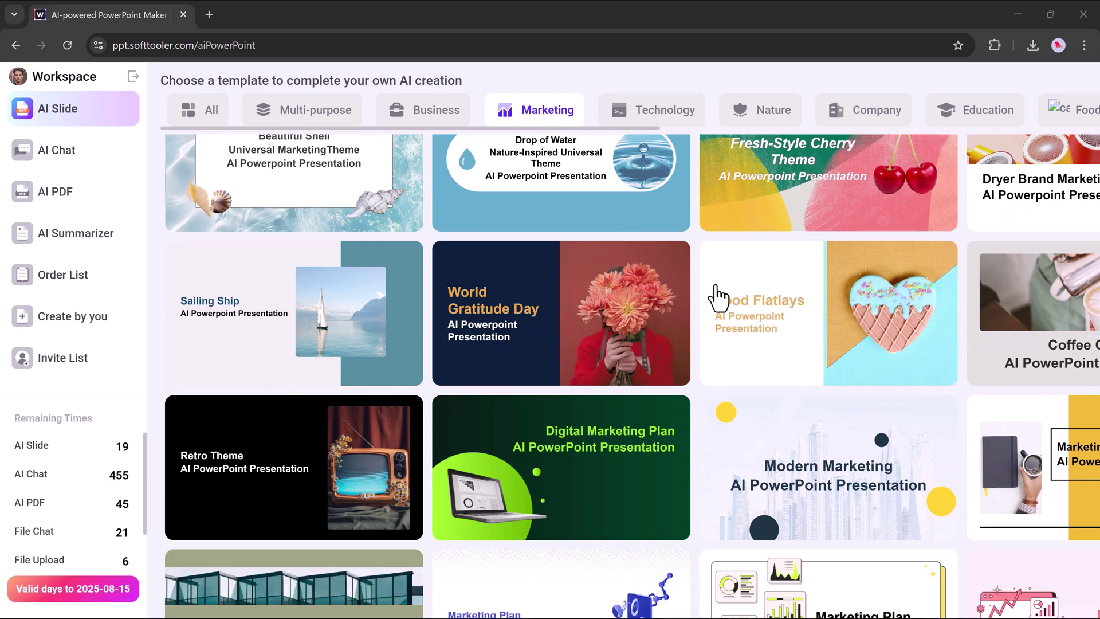
pyautogui.scroll(-5, 717, 295)
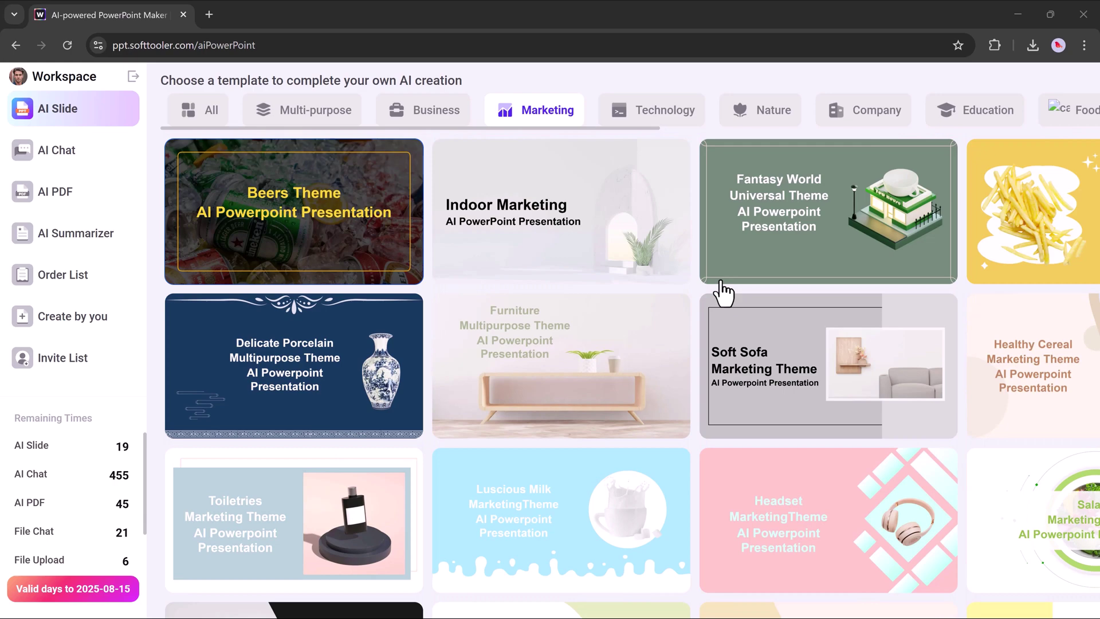
pyautogui.scroll(-12, 723, 293)
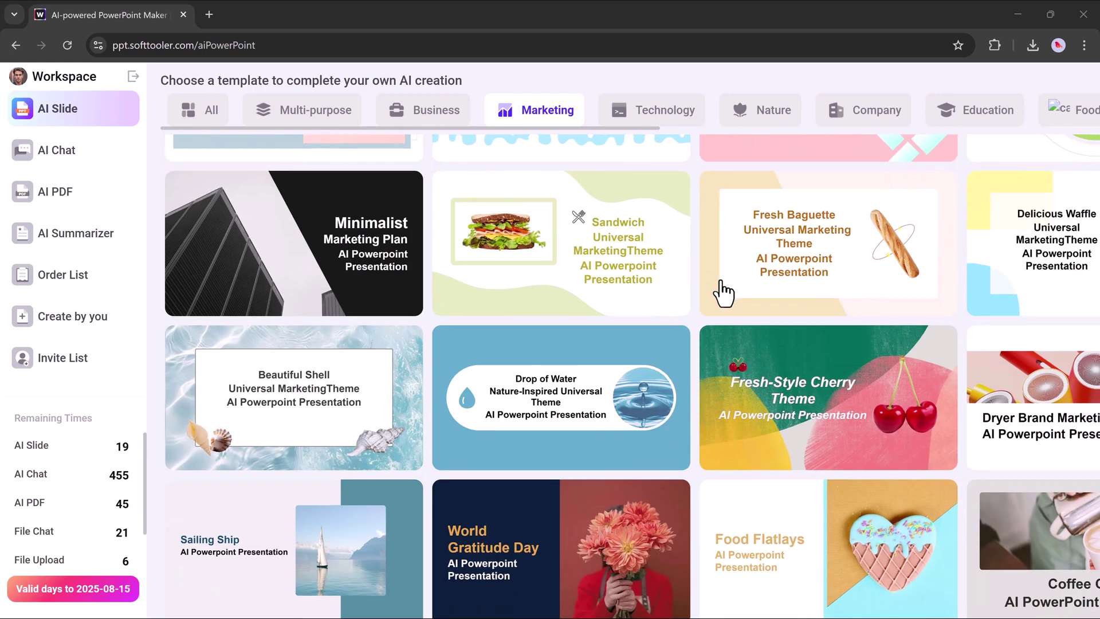
pyautogui.scroll(-12, 723, 293)
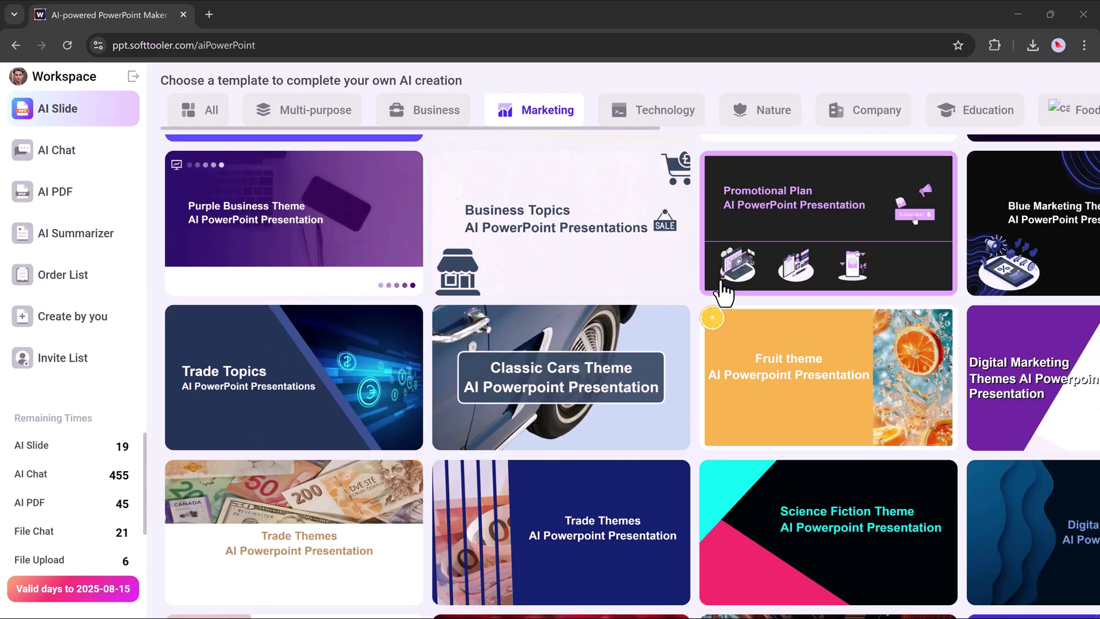
pyautogui.scroll(-5, 723, 293)
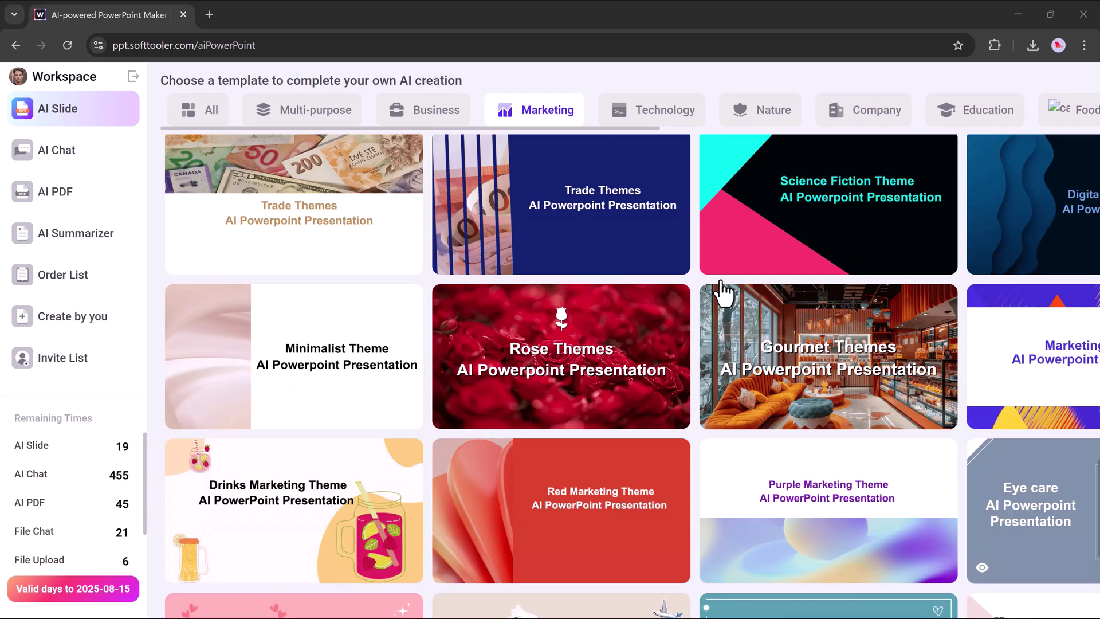
pyautogui.scroll(-4, 723, 293)
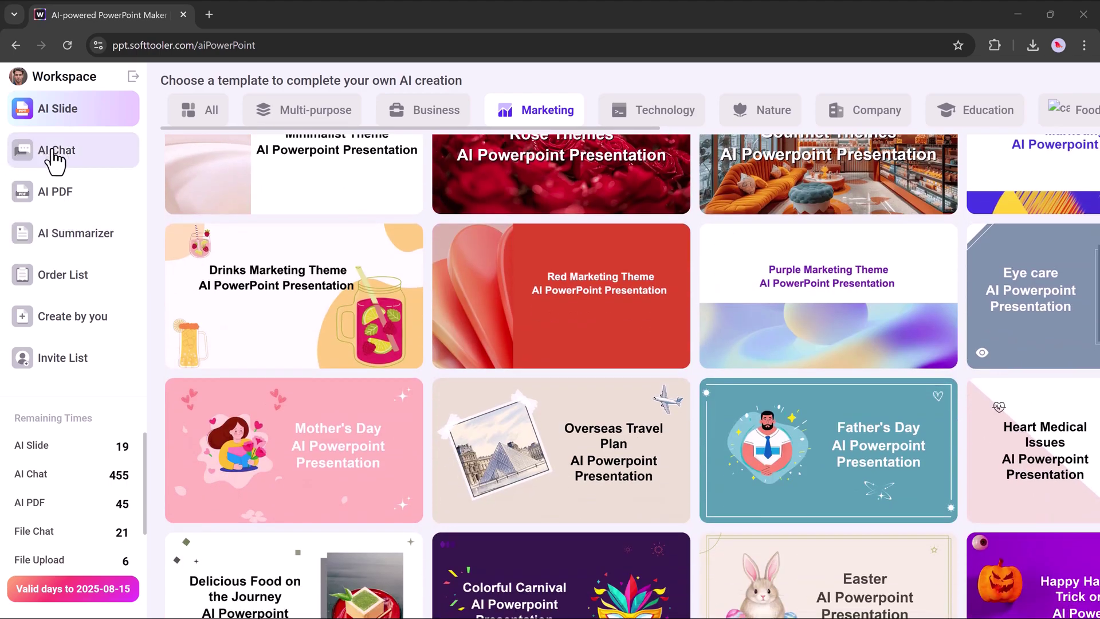
# Step: Visit AI Chat, AI PDF and Order List, ending on the AI Summarizer upload page
pyautogui.click(53, 153)
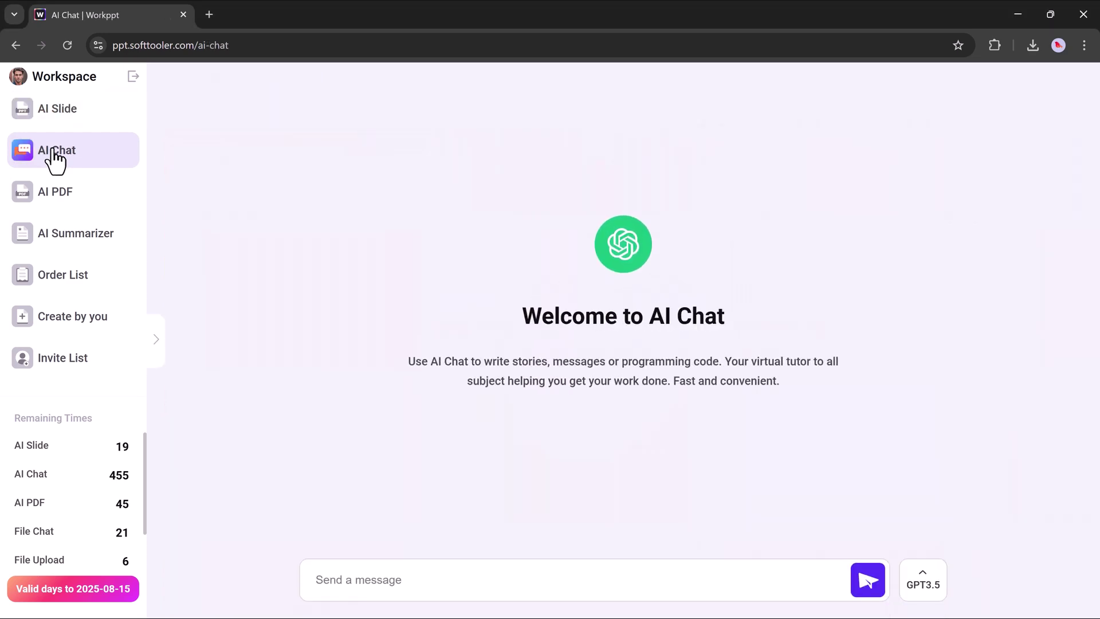
pyautogui.click(66, 195)
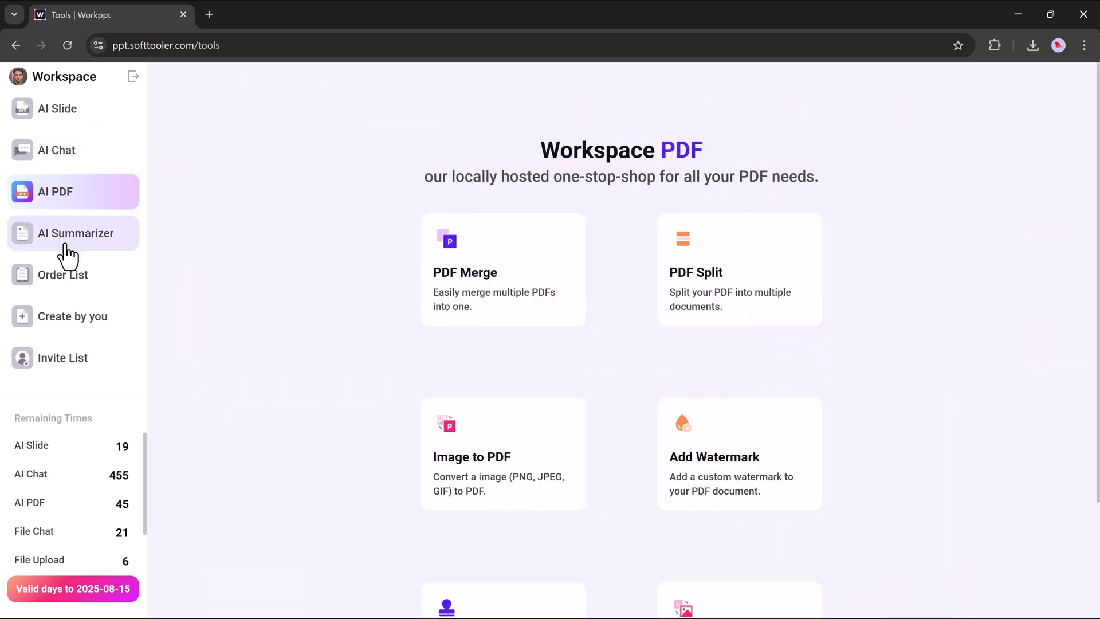
pyautogui.click(65, 244)
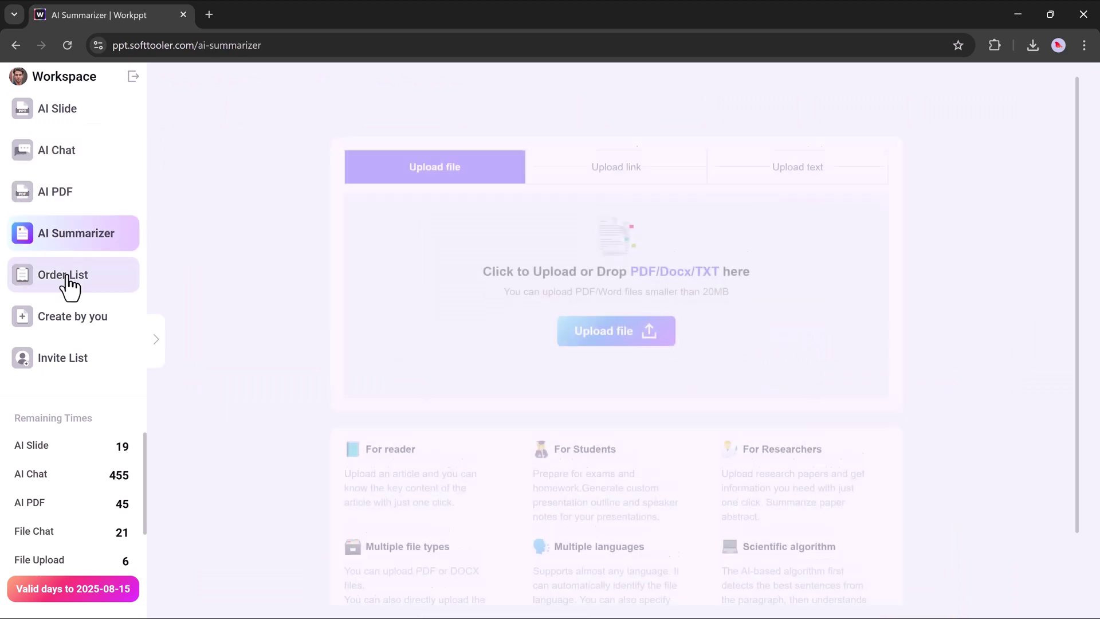
pyautogui.click(67, 275)
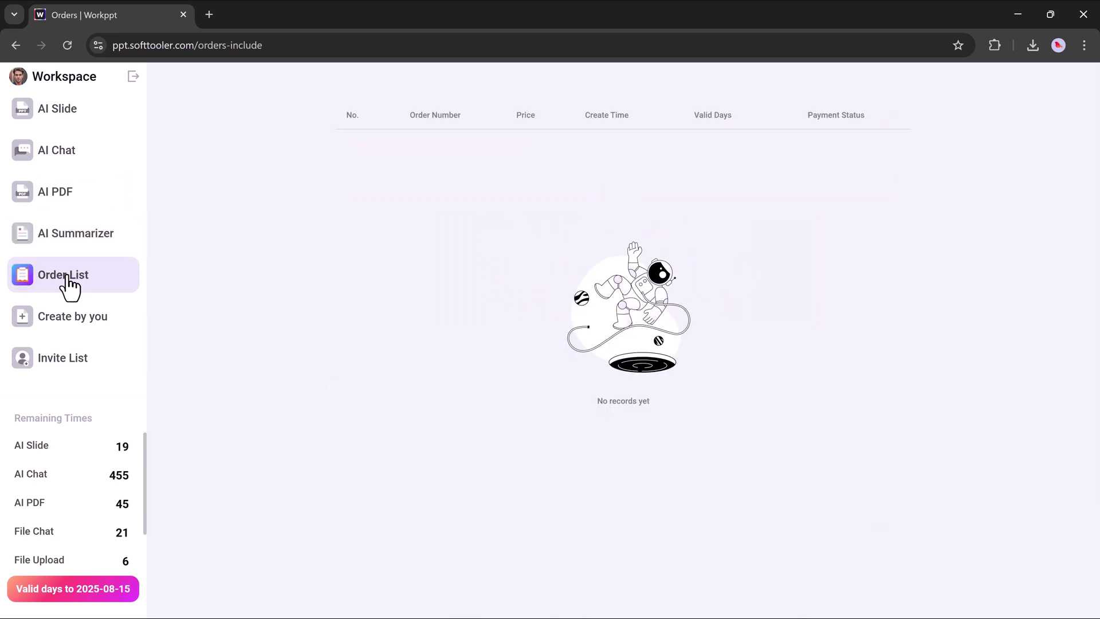
pyautogui.click(74, 251)
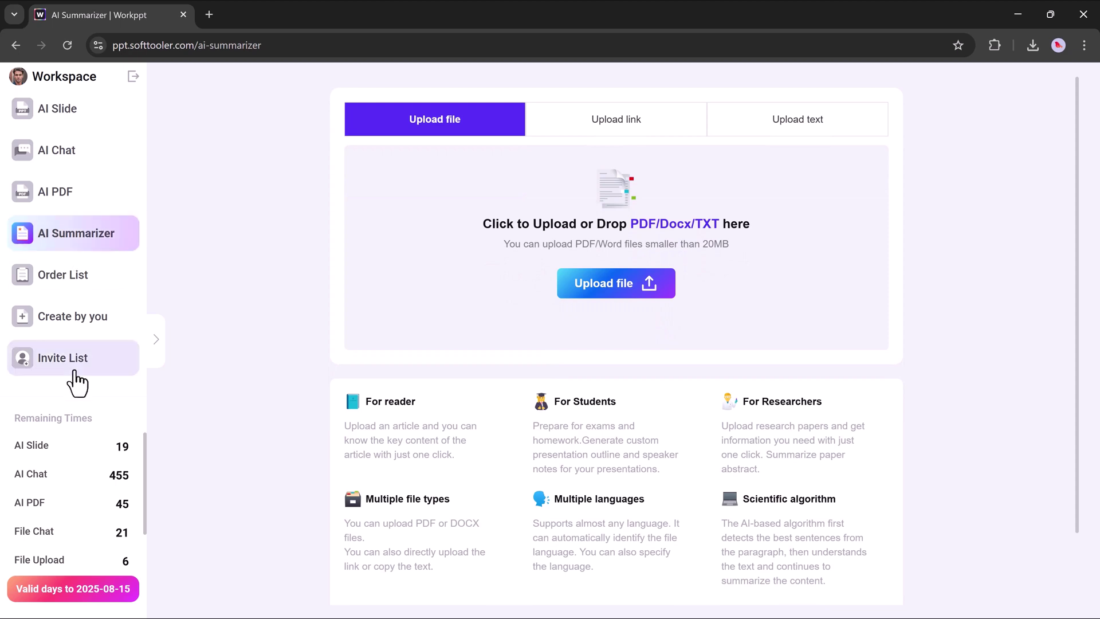
pyautogui.scroll(-2, 94, 445)
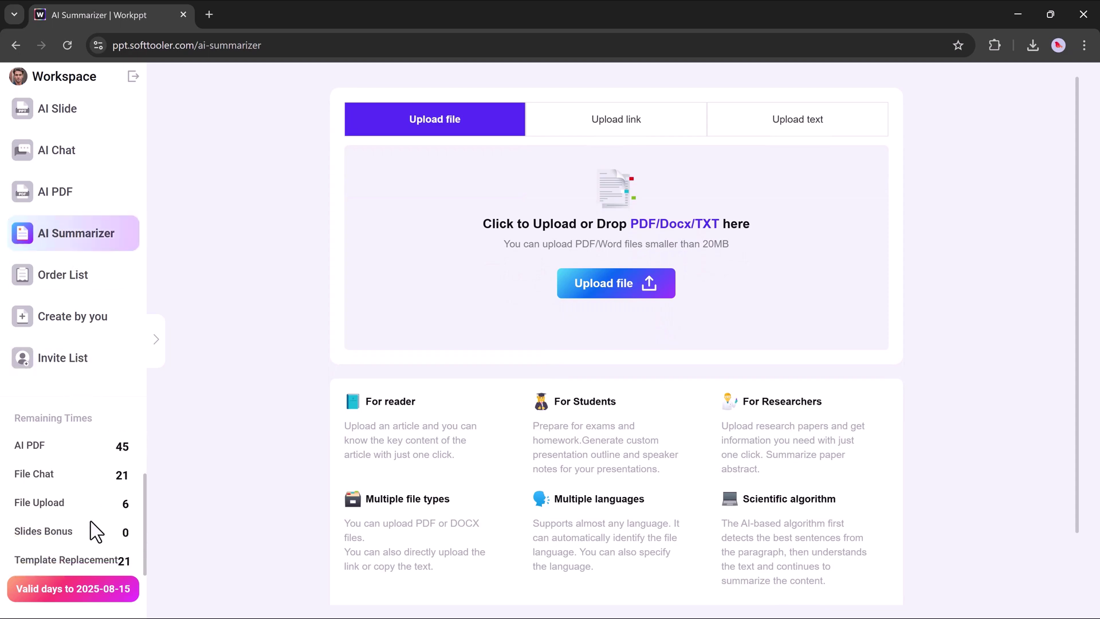
pyautogui.scroll(2, 96, 503)
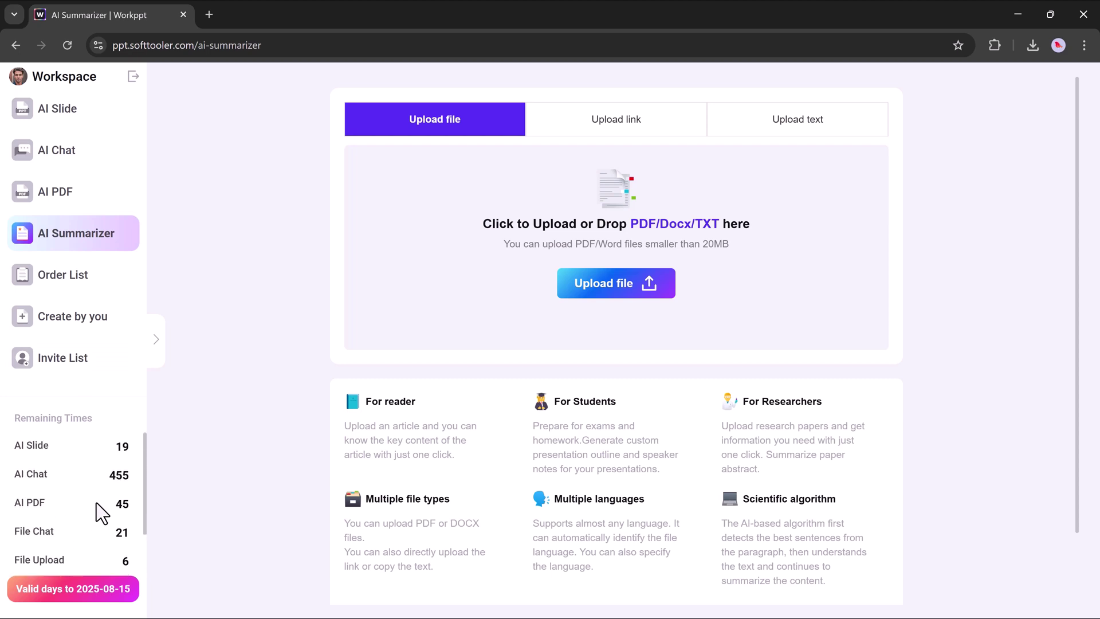
# Step: Switch to AI Slide in the sidebar to reach the empty presentation-title prompt
pyautogui.click(56, 118)
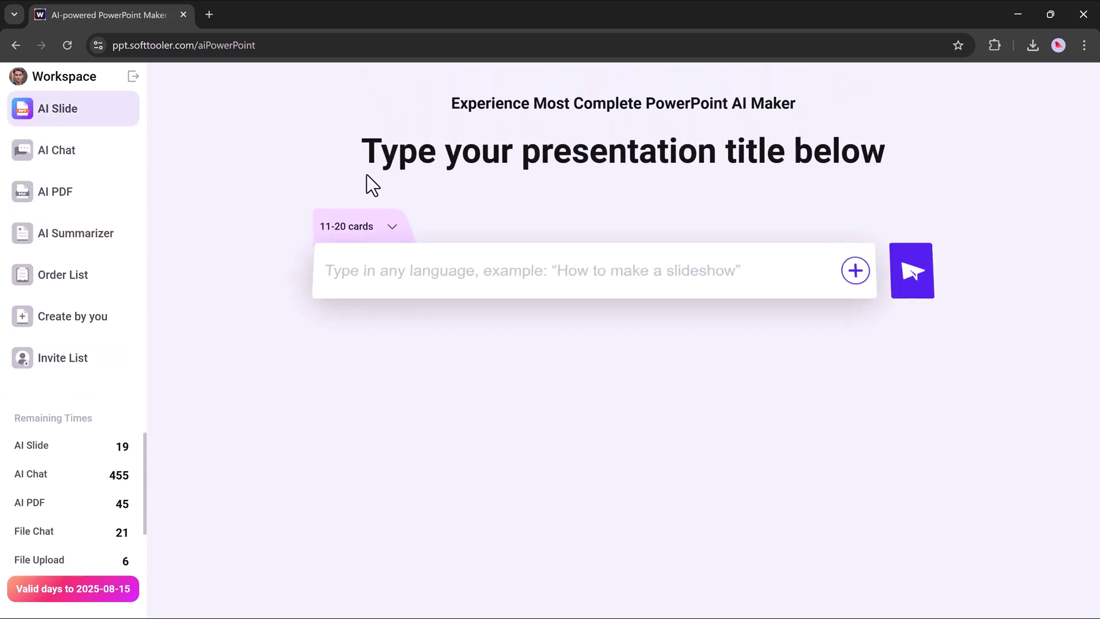